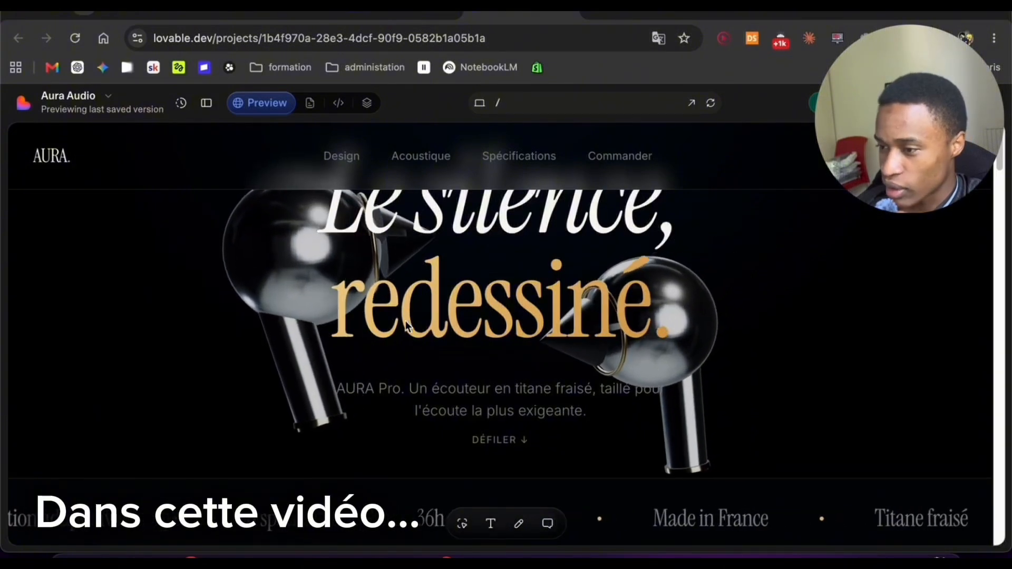
Look through the Aura Audio site preview and the ectomorph guide's sales page
{"action": "scroll", "coordinate": [1000, 161], "scroll_direction": "down", "scroll_amount": 6}
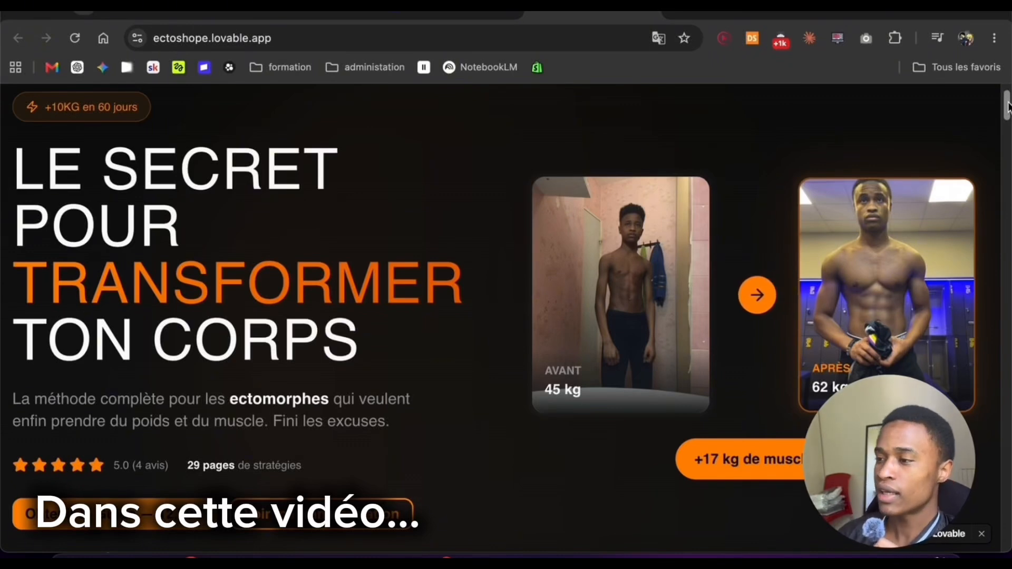
{"action": "left_click_drag", "start_coordinate": [1007, 103], "coordinate": [1009, 229]}
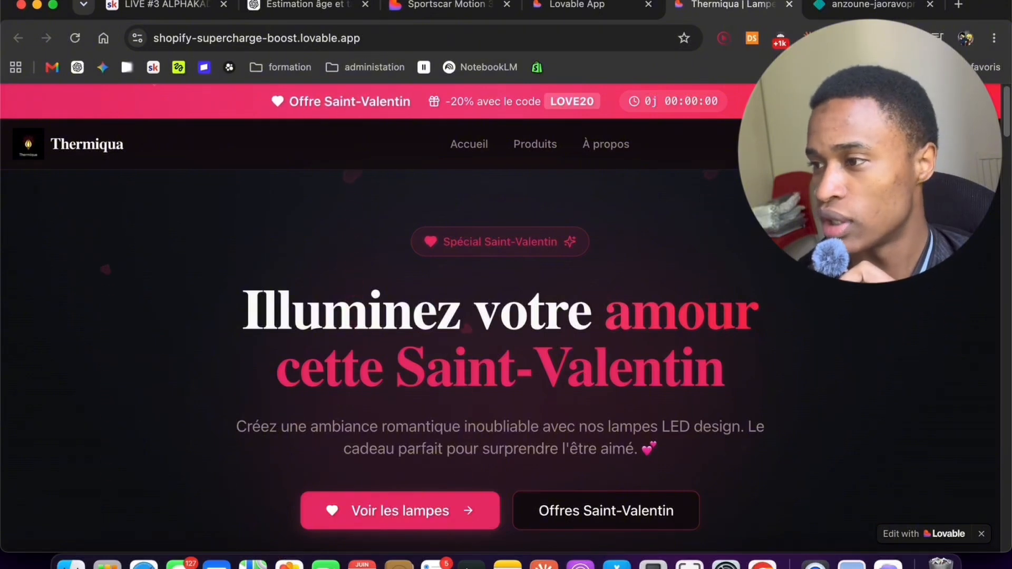
Examine the Thermiqua Valentine's Day storefront from its hero section to the LED lamp product cards
{"action": "scroll", "coordinate": [1007, 142], "scroll_direction": "down", "scroll_amount": 2}
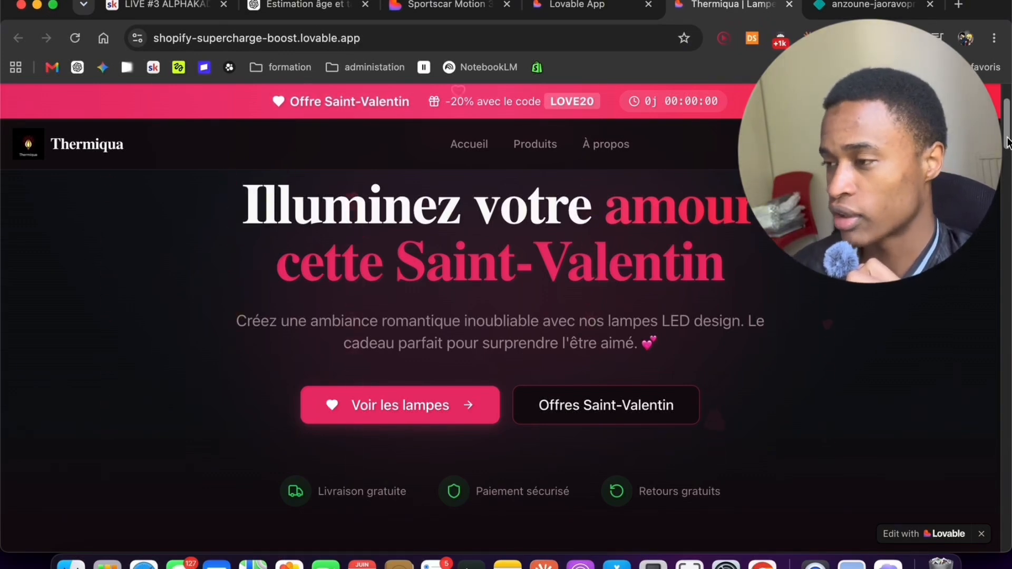
{"action": "scroll", "coordinate": [1007, 142], "scroll_direction": "down", "scroll_amount": 15}
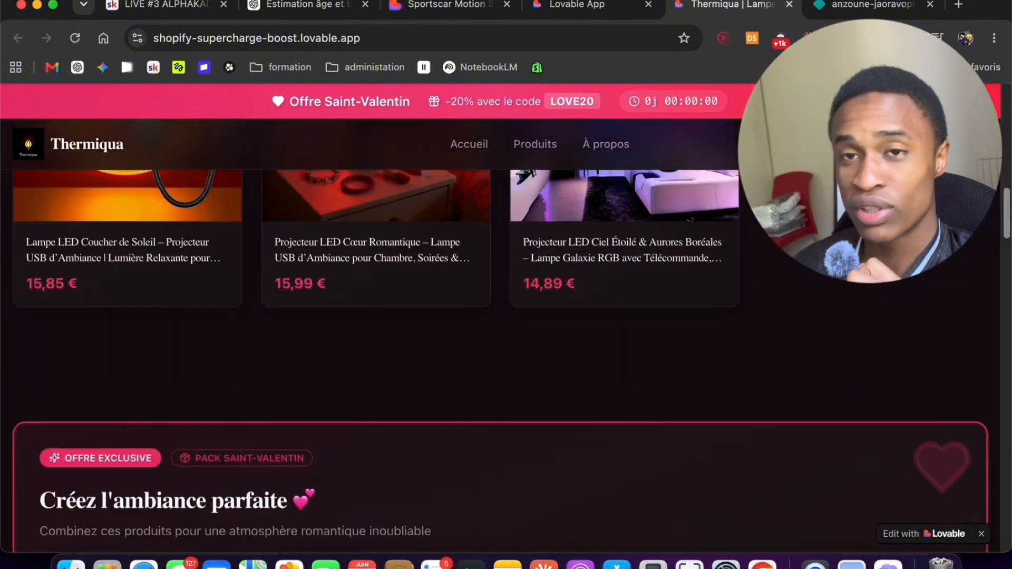
{"action": "scroll", "coordinate": [1007, 142], "scroll_direction": "up", "scroll_amount": 13}
{"action": "scroll", "coordinate": [507, 316], "scroll_direction": "up", "scroll_amount": 4}
{"action": "scroll", "coordinate": [506, 316], "scroll_direction": "down", "scroll_amount": 2}
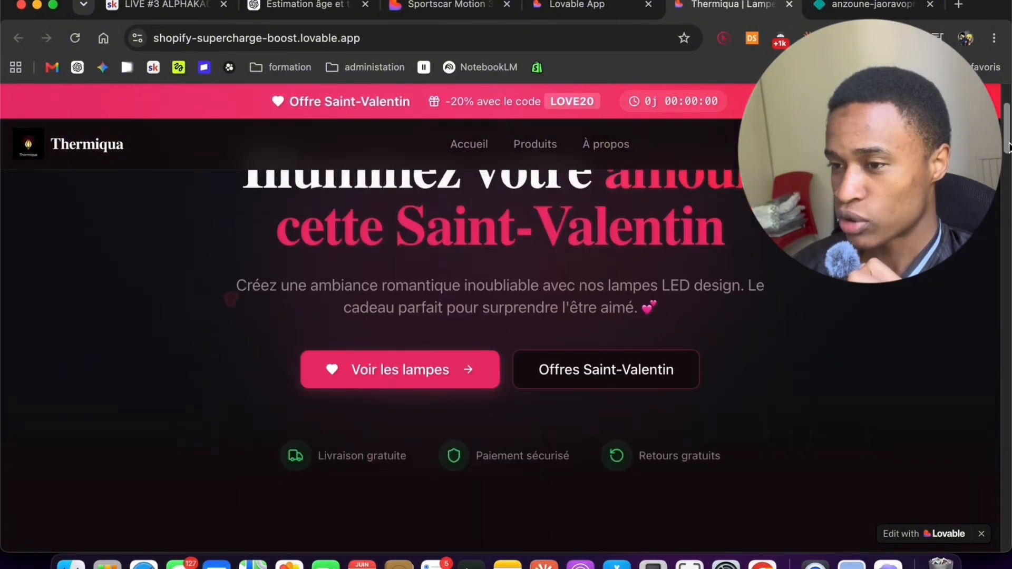
{"action": "scroll", "coordinate": [506, 317], "scroll_direction": "up", "scroll_amount": 3}
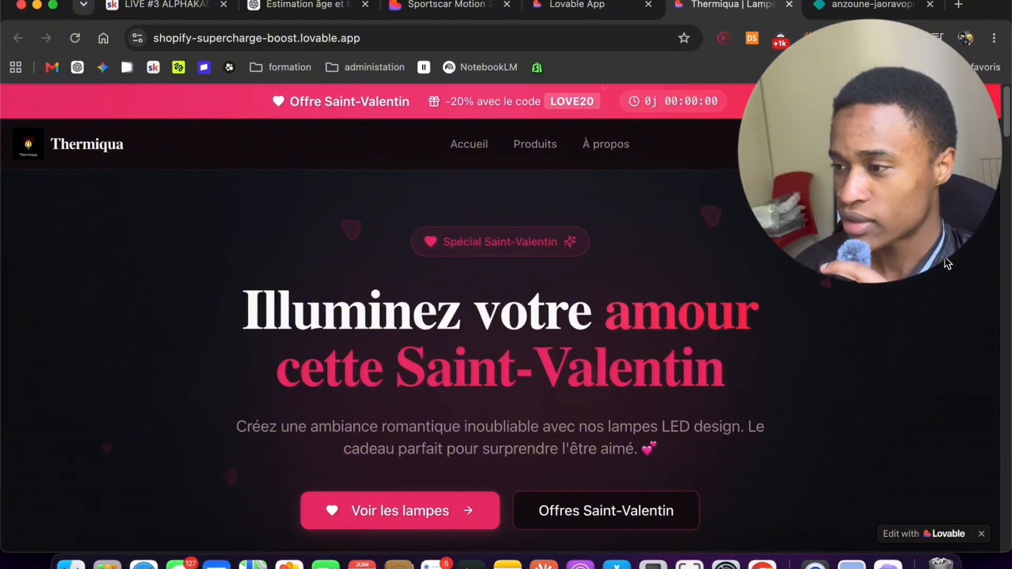
{"action": "left_click_drag", "start_coordinate": [1008, 120], "coordinate": [1008, 208]}
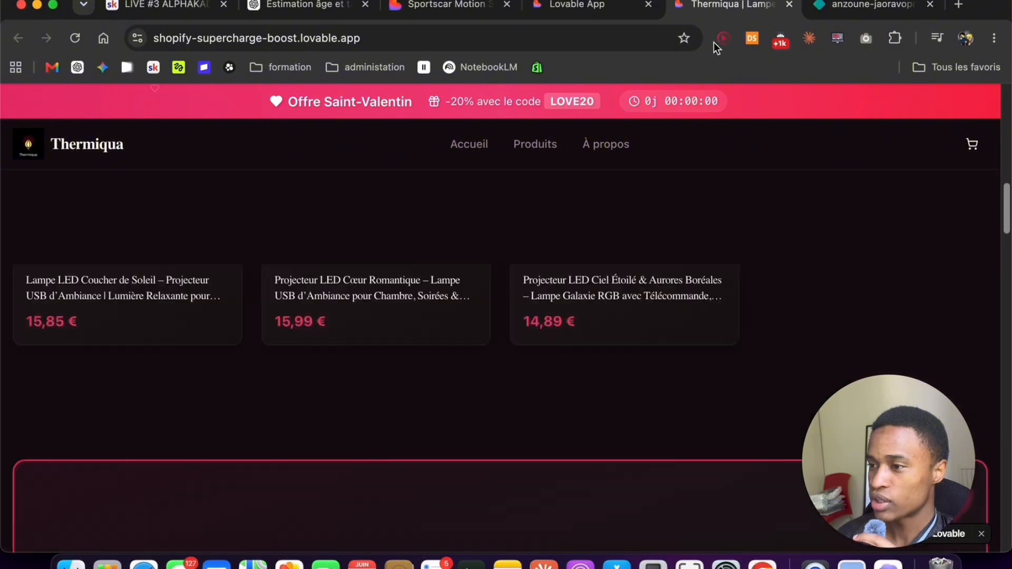
Open the ectoshope.lovable.app sales page and examine its hero section with the before-and-after photos
{"action": "left_click", "coordinate": [585, 7]}
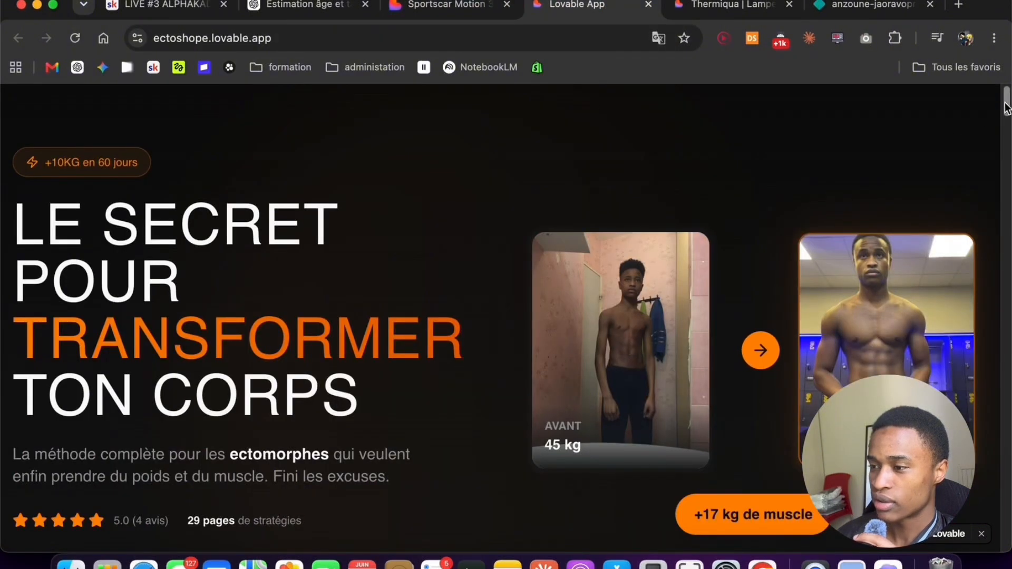
{"action": "scroll", "coordinate": [1007, 108], "scroll_direction": "down", "scroll_amount": 4}
{"action": "scroll", "coordinate": [1008, 110], "scroll_direction": "up", "scroll_amount": 3}
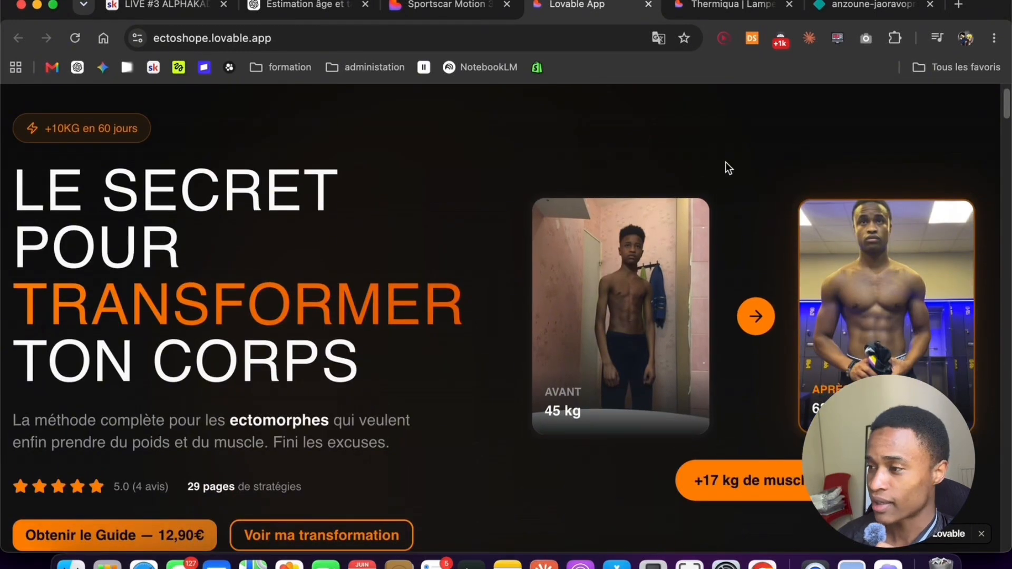
{"action": "scroll", "coordinate": [1008, 124], "scroll_direction": "down", "scroll_amount": 2}
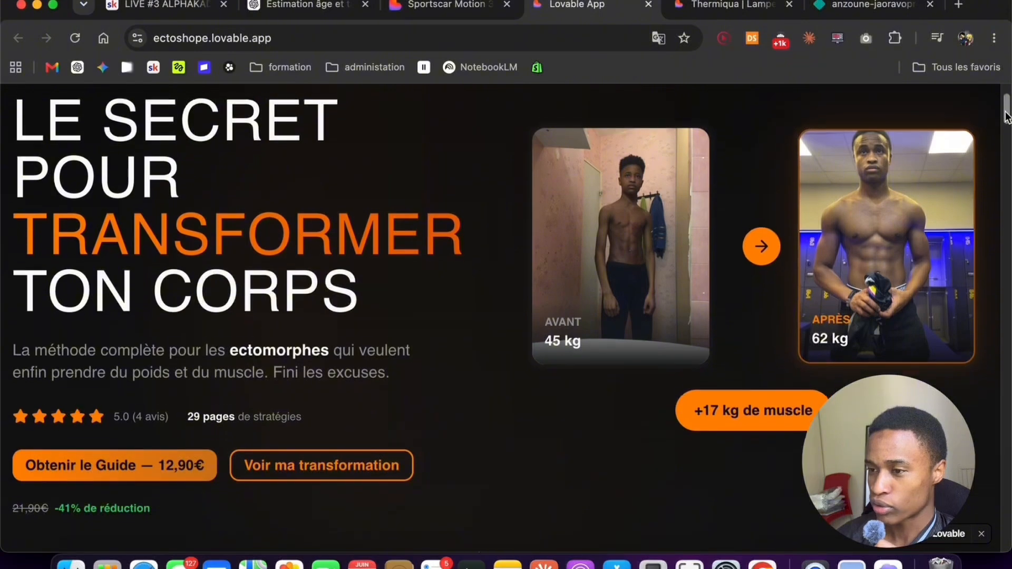
{"action": "scroll", "coordinate": [1008, 108], "scroll_direction": "up", "scroll_amount": 3}
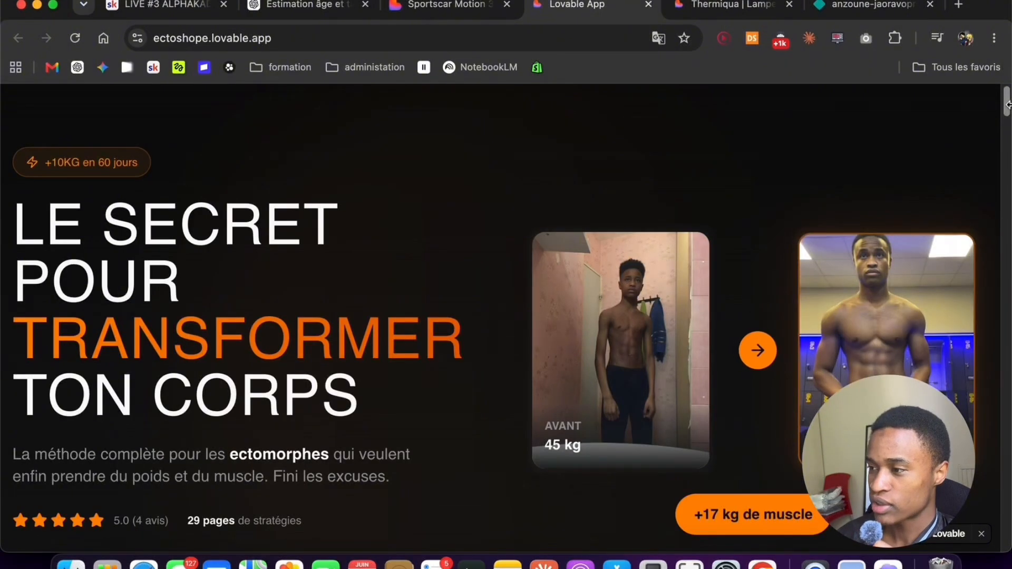
{"action": "scroll", "coordinate": [1007, 103], "scroll_direction": "down", "scroll_amount": 5}
{"action": "scroll", "coordinate": [1007, 105], "scroll_direction": "up", "scroll_amount": 4}
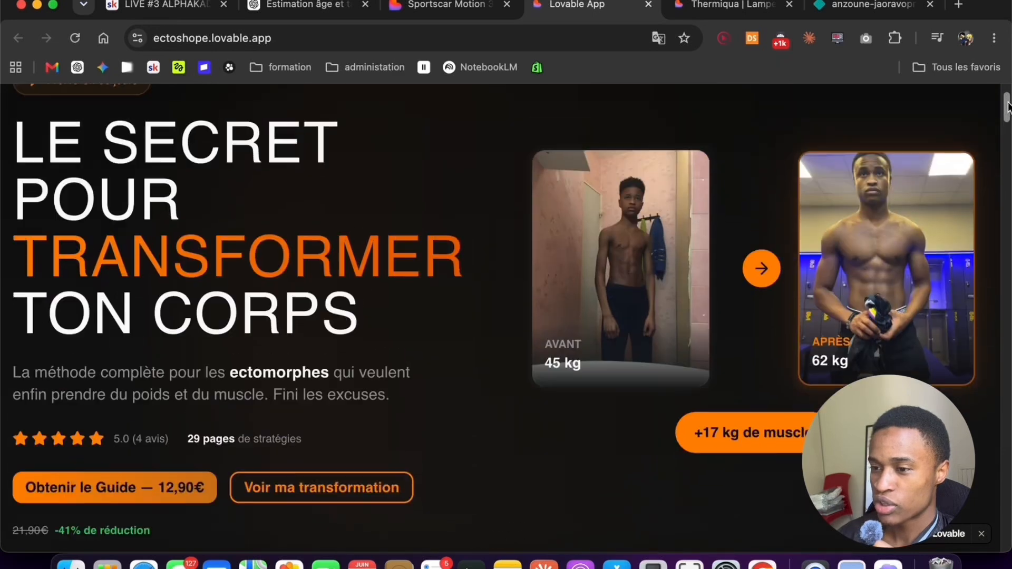
{"action": "scroll", "coordinate": [1008, 108], "scroll_direction": "down", "scroll_amount": 1}
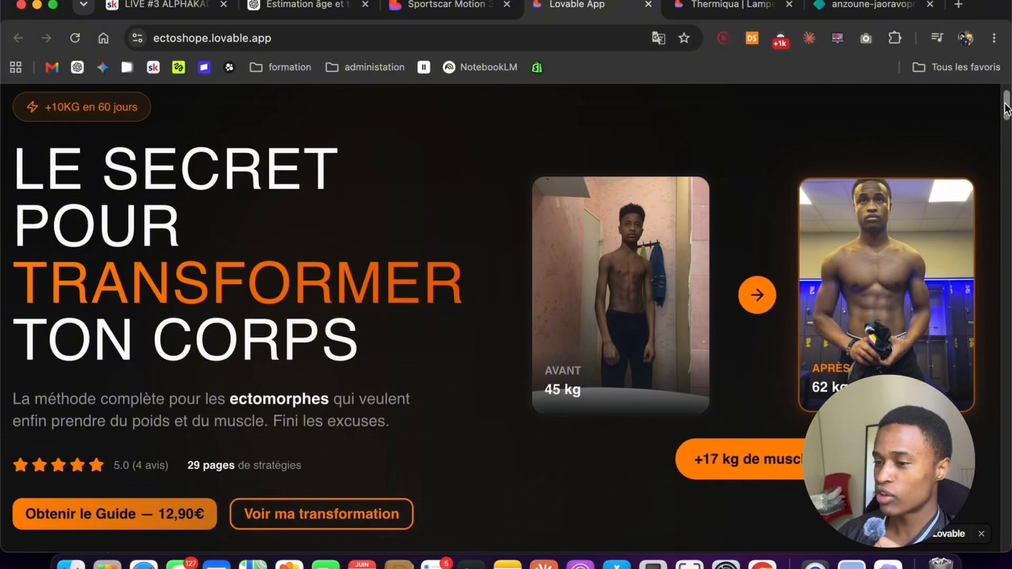
Play a short part of the transformation video on the sales page and pause it
{"action": "left_click_drag", "start_coordinate": [1007, 108], "coordinate": [944, 244]}
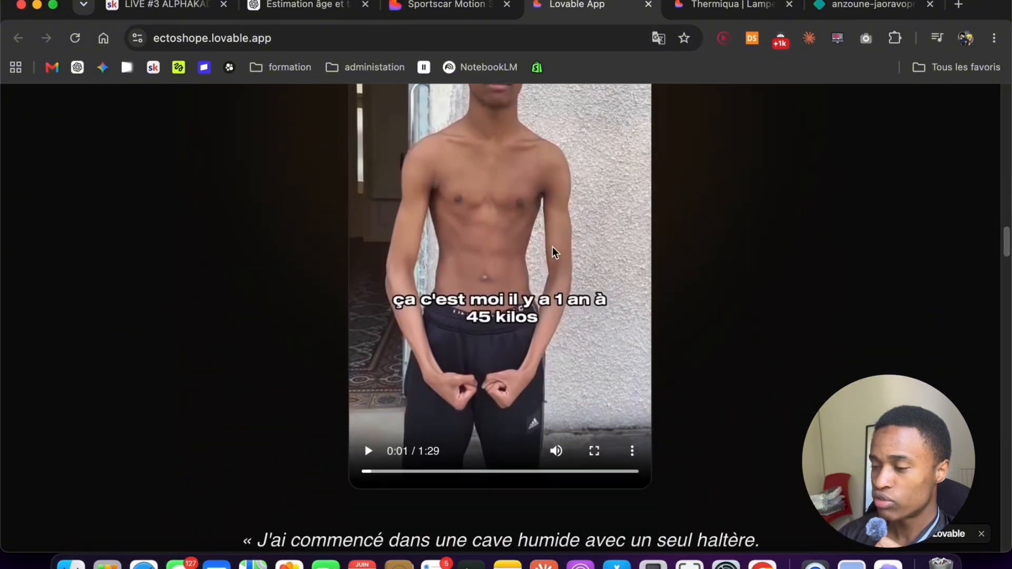
{"action": "scroll", "coordinate": [552, 243], "scroll_direction": "up", "scroll_amount": 1}
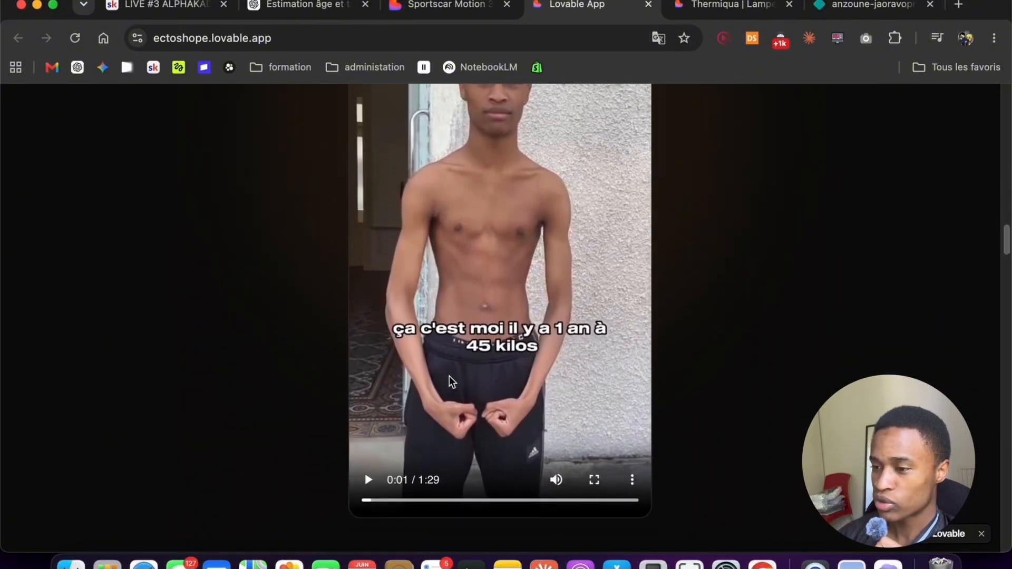
{"action": "left_click", "coordinate": [364, 475]}
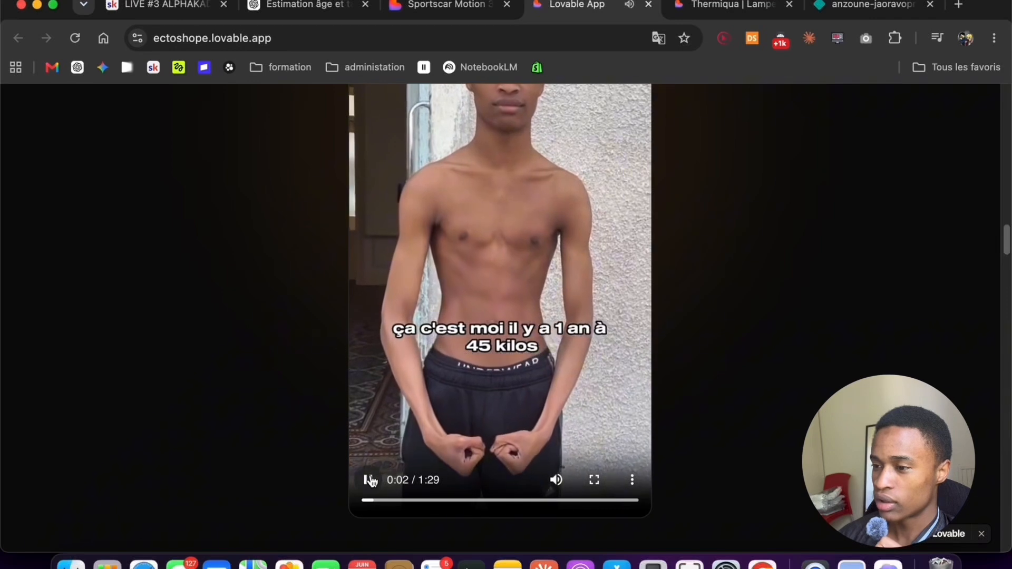
{"action": "left_click", "coordinate": [369, 480]}
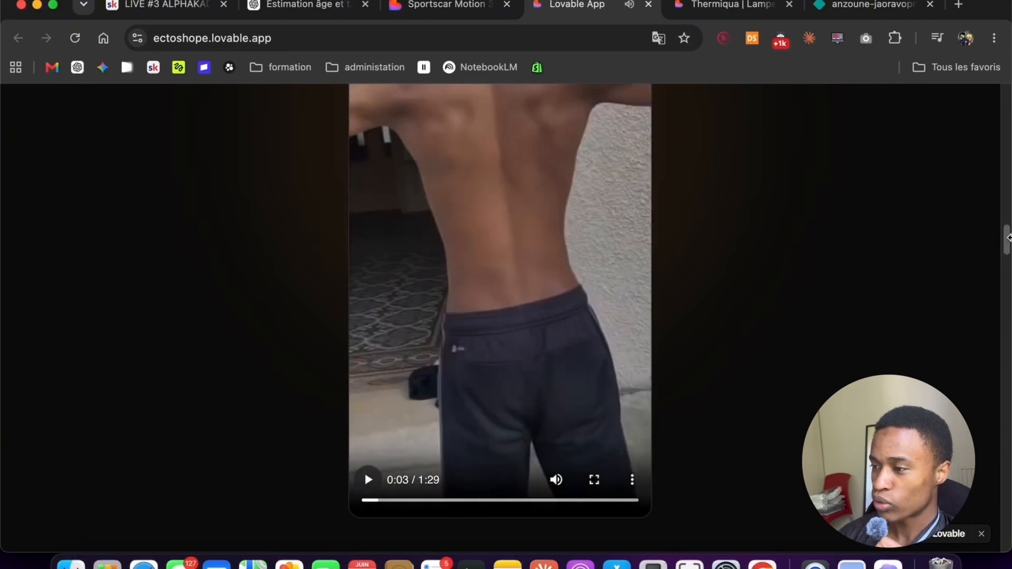
Review the guide's contents and pricing offer, opening its Shopify checkout and closing it again
{"action": "left_click_drag", "start_coordinate": [1007, 245], "coordinate": [1005, 293]}
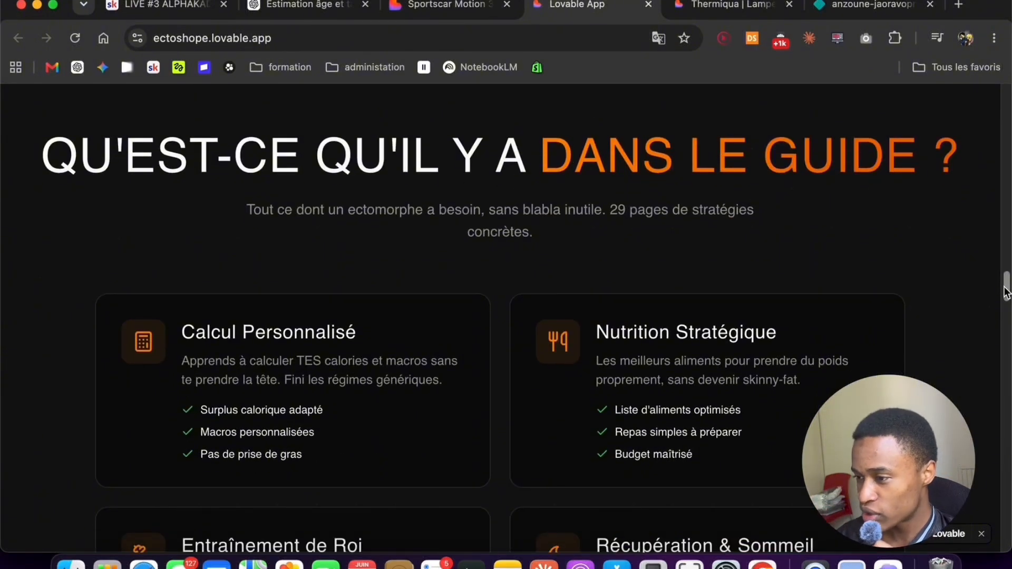
{"action": "left_click_drag", "start_coordinate": [1005, 294], "coordinate": [992, 434]}
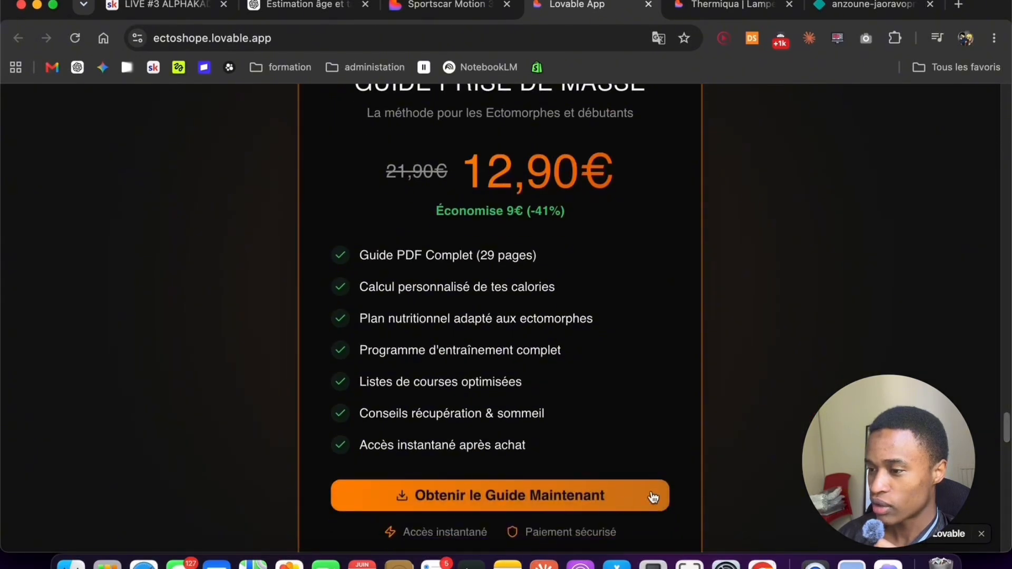
{"action": "left_click", "coordinate": [528, 499]}
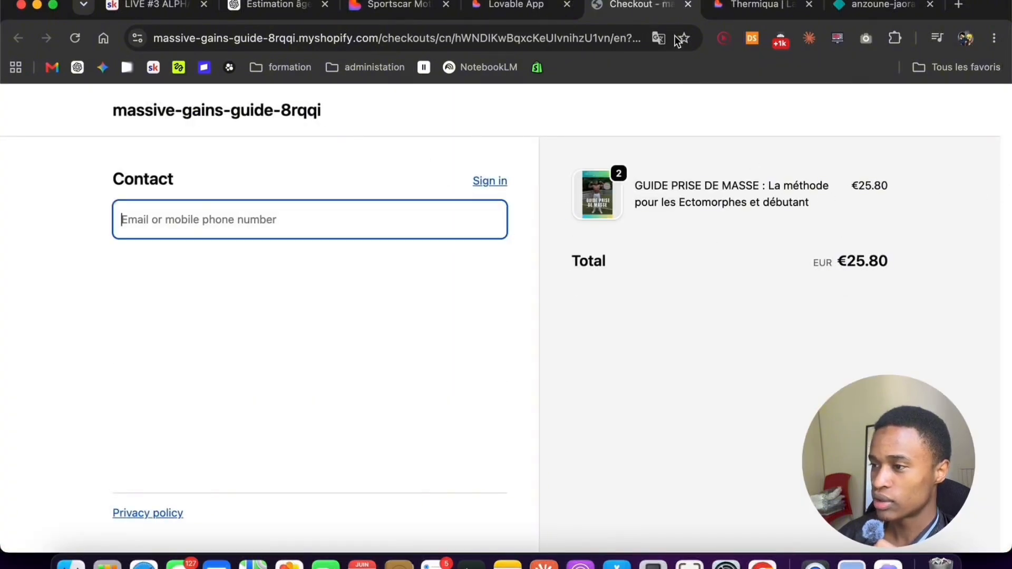
{"action": "left_click", "coordinate": [688, 8]}
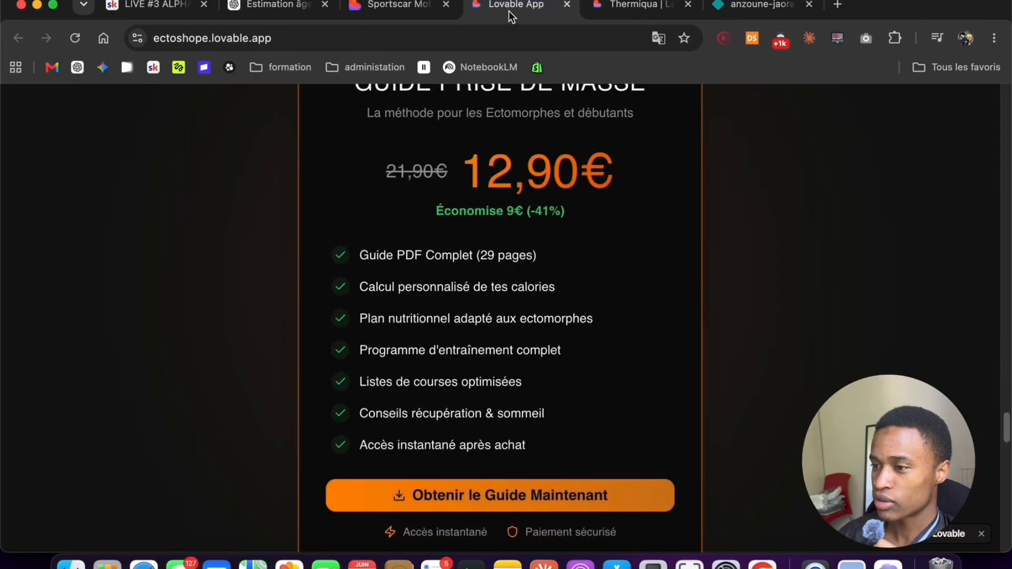
{"action": "left_click_drag", "start_coordinate": [1006, 434], "coordinate": [1007, 105]}
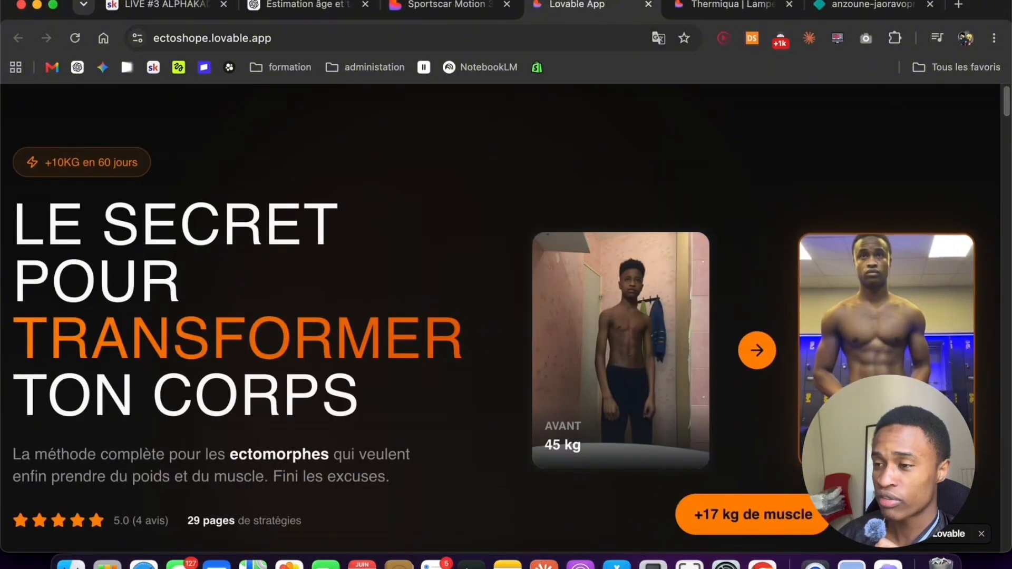
Switch to the Sportscar Motion 3D project and view its original prompt and the VELOCE hero section
{"action": "left_click", "coordinate": [426, 11]}
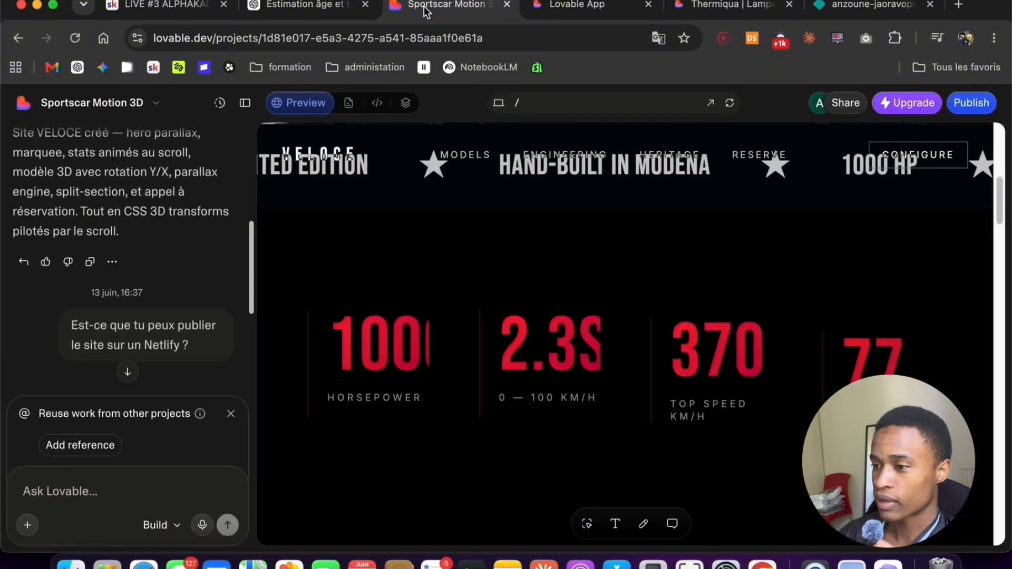
{"action": "scroll", "coordinate": [78, 194], "scroll_direction": "up", "scroll_amount": 10}
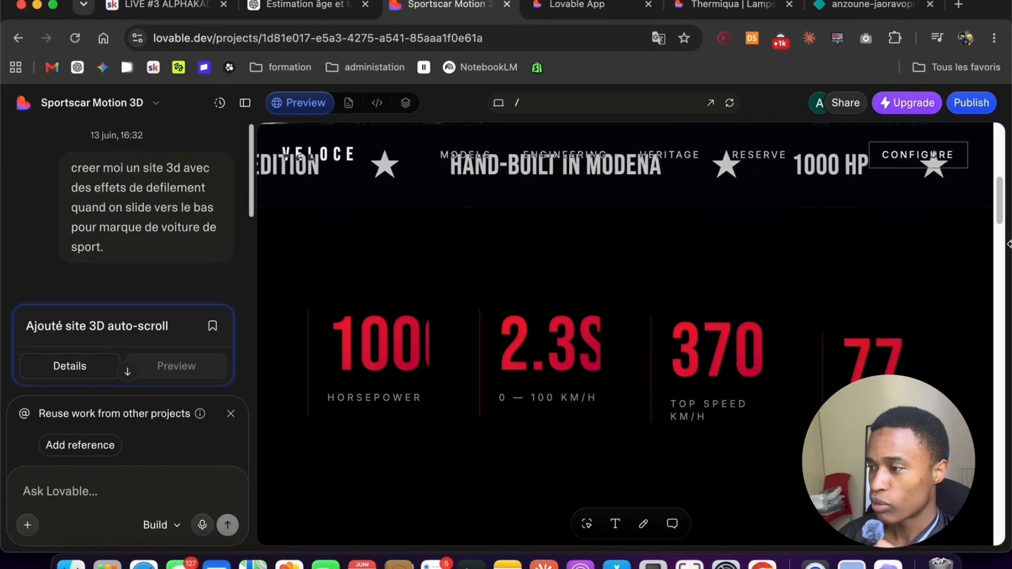
{"action": "scroll", "coordinate": [625, 334], "scroll_direction": "up", "scroll_amount": 9}
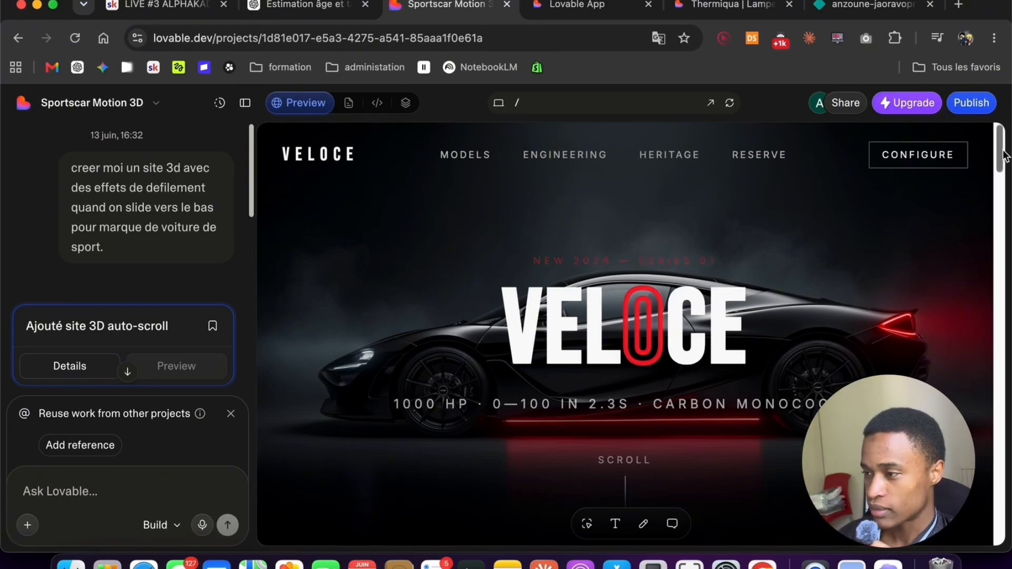
{"action": "mouse_move", "coordinate": [1002, 150]}
{"action": "left_mouse_down"}
{"action": "mouse_move", "coordinate": [1002, 182]}
{"action": "mouse_move", "coordinate": [1002, 139]}
{"action": "left_mouse_up"}
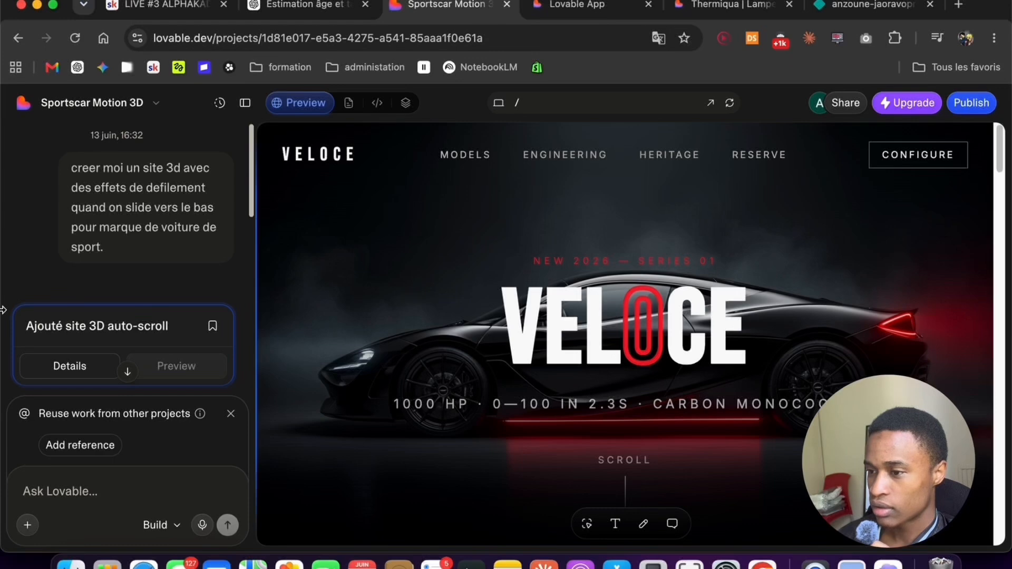
Collapse the project's chat and check the scroll effects of the VELOCE hero in the wider preview
{"action": "left_click_drag", "start_coordinate": [16, 310], "coordinate": [12, 310]}
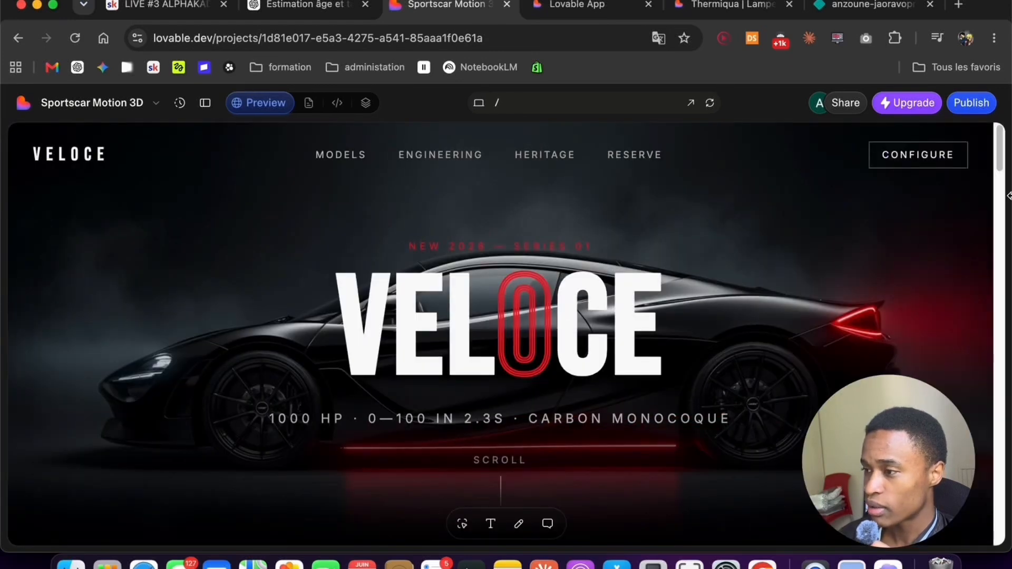
{"action": "left_click_drag", "start_coordinate": [1003, 166], "coordinate": [1003, 186]}
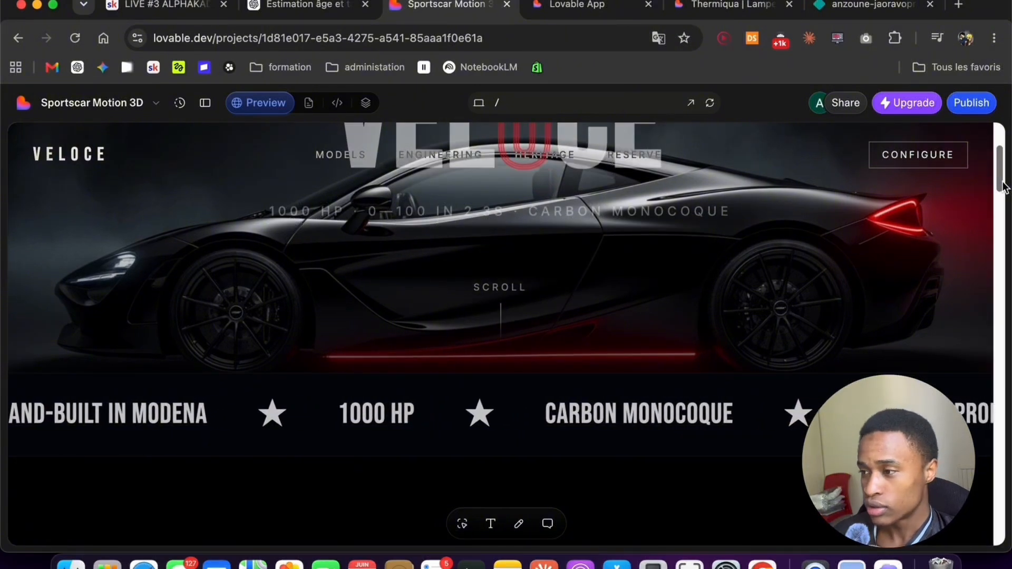
{"action": "left_click_drag", "start_coordinate": [1004, 186], "coordinate": [1008, 126]}
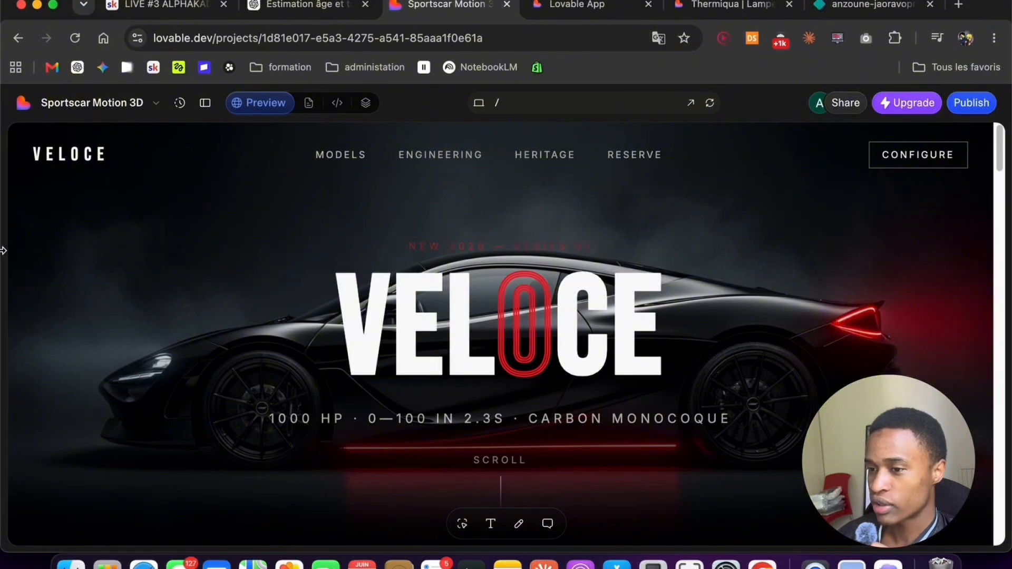
Show the chat sidebar of the Sportscar Motion 3D project again
{"action": "mouse_move", "coordinate": [1, 251]}
{"action": "left_mouse_down"}
{"action": "mouse_move", "coordinate": [104, 253]}
{"action": "mouse_move", "coordinate": [3, 251]}
{"action": "left_mouse_up"}
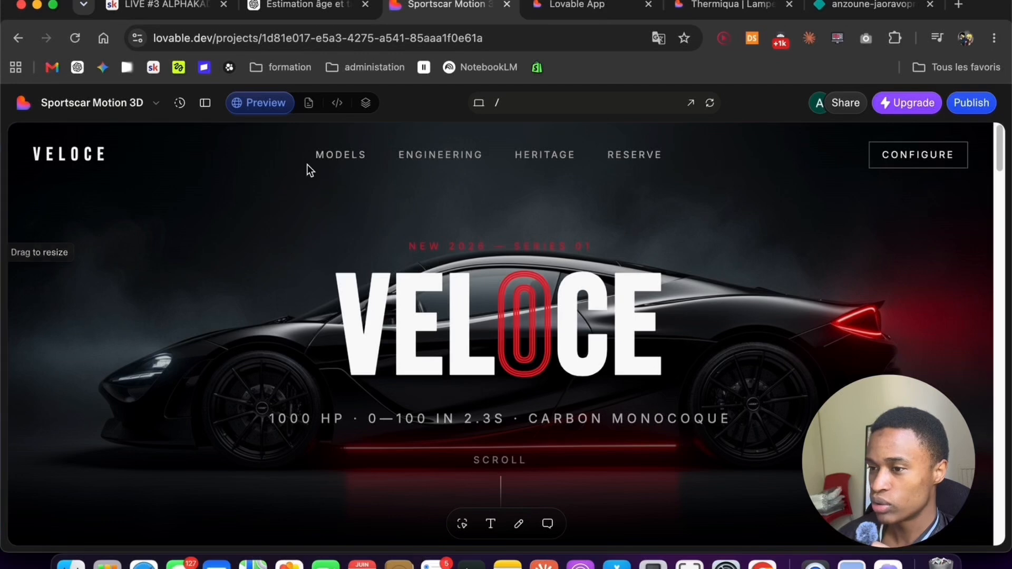
{"action": "left_click", "coordinate": [205, 106]}
{"action": "left_click", "coordinate": [205, 107]}
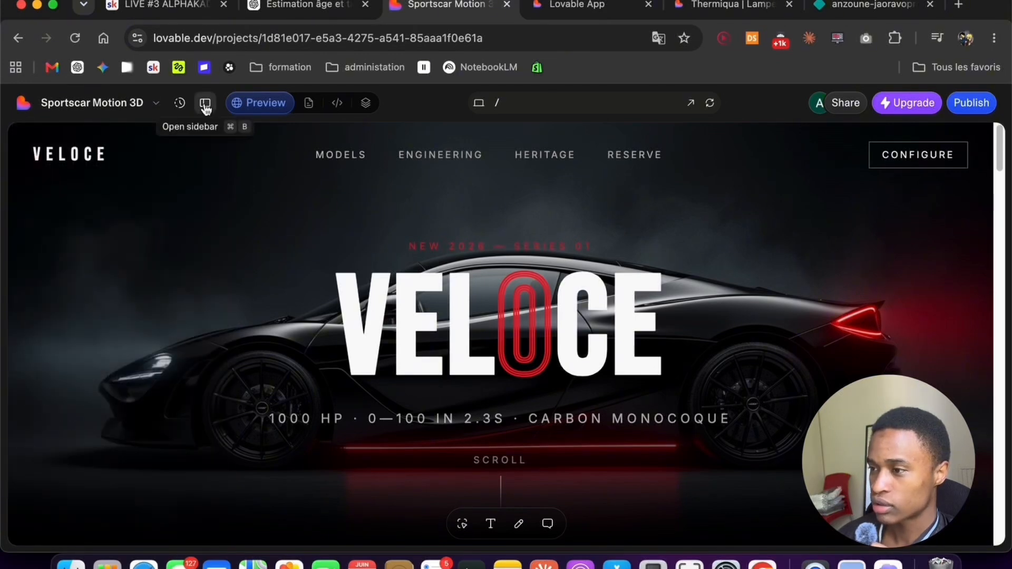
{"action": "left_click", "coordinate": [204, 105]}
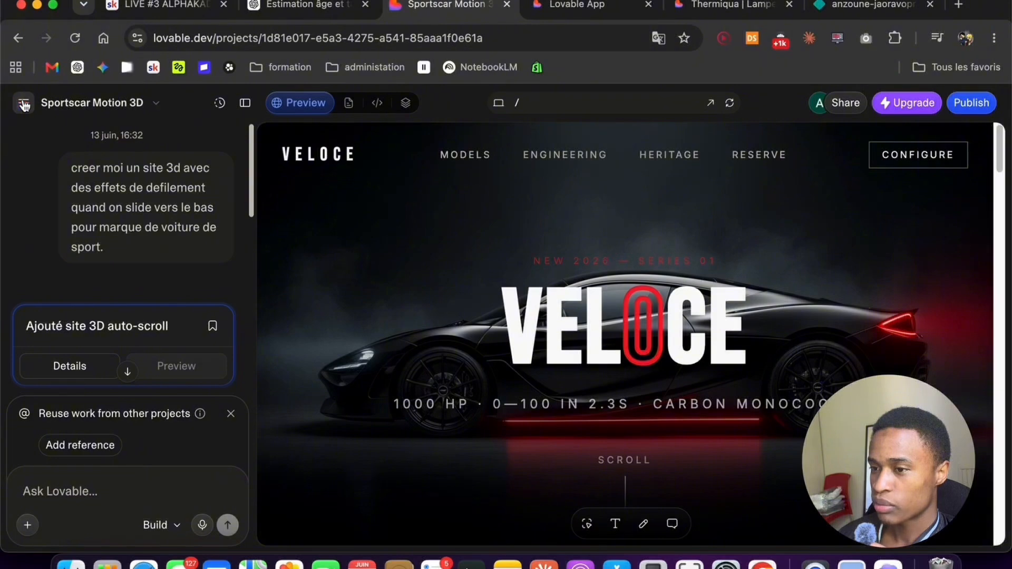
Go to the Lovable home dashboard and open the connectors catalogue for linking external tools
{"action": "mouse_move", "coordinate": [23, 107]}
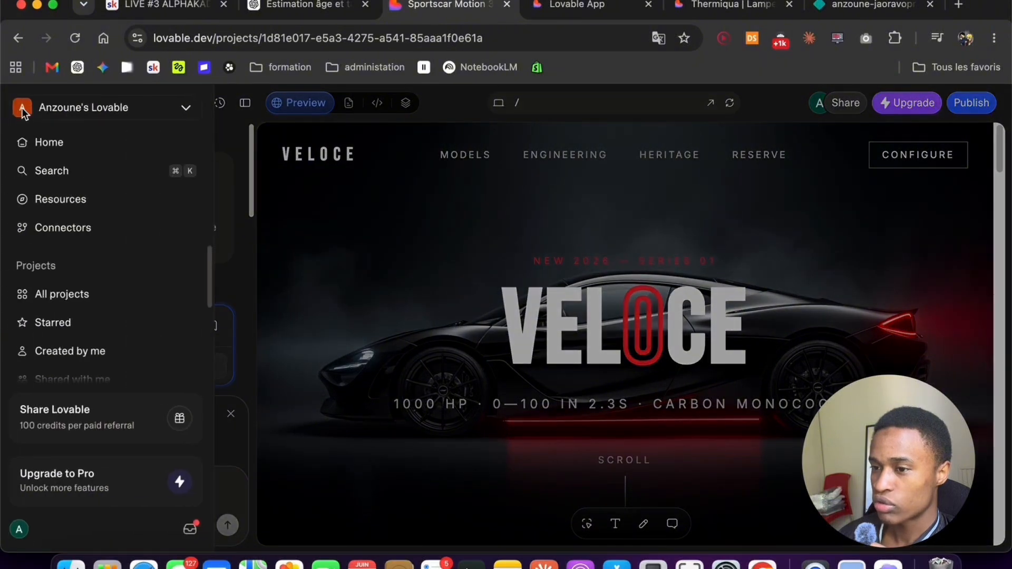
{"action": "left_click", "coordinate": [43, 146]}
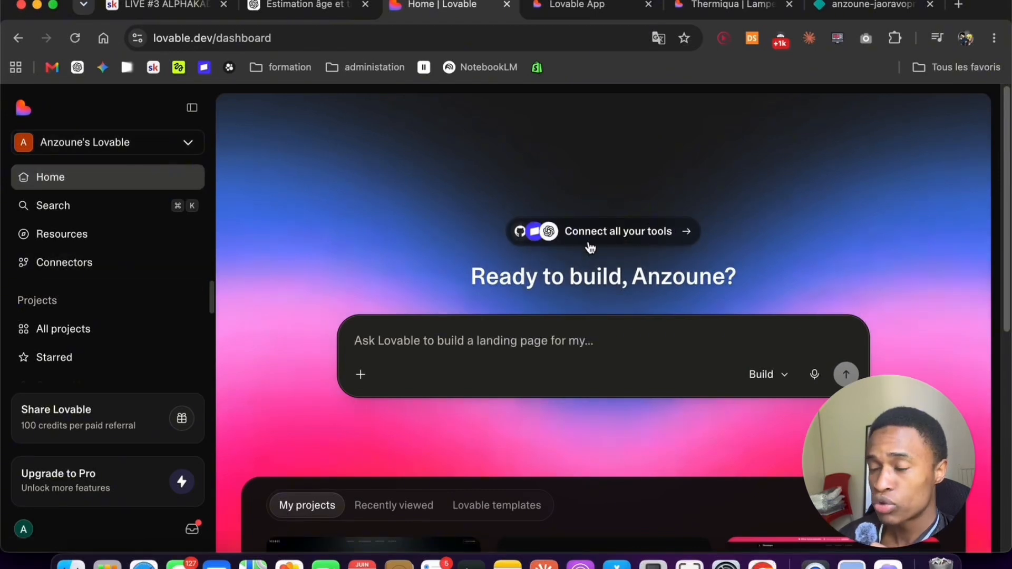
{"action": "left_click", "coordinate": [679, 239]}
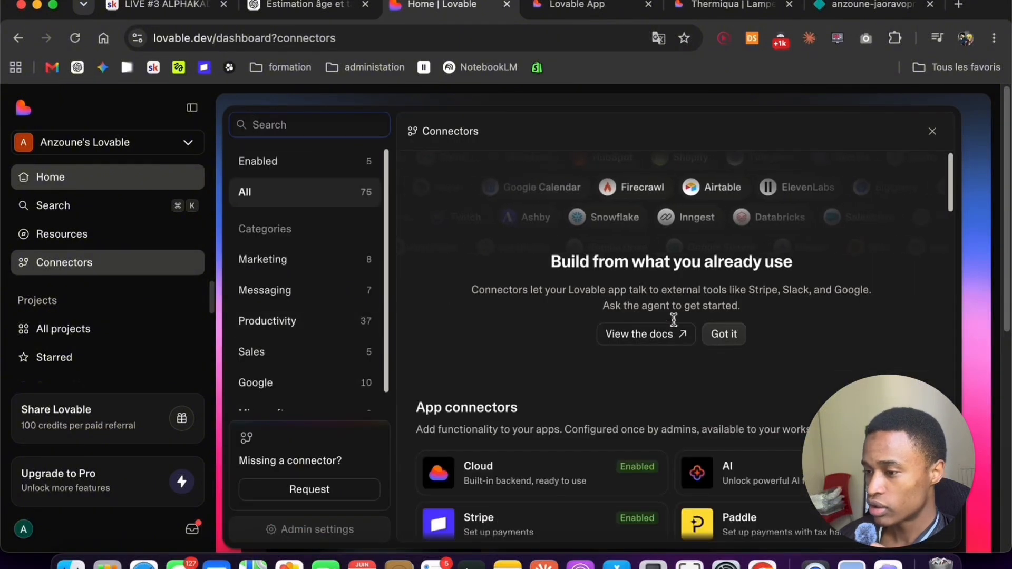
Look through the full connectors catalogue, covering the app, workspace and chat (MCP) connectors
{"action": "scroll", "coordinate": [642, 332], "scroll_direction": "down", "scroll_amount": 3}
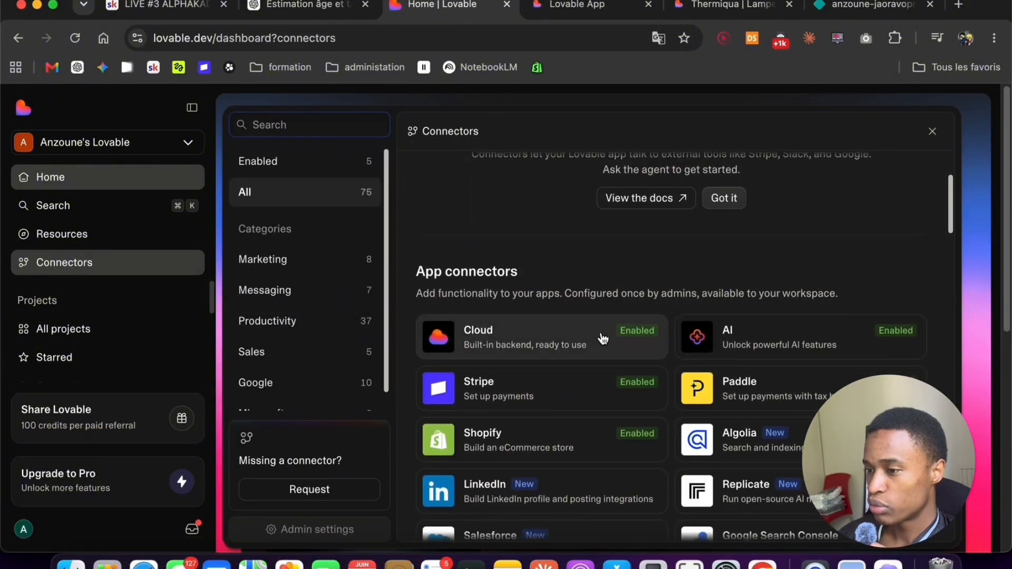
{"action": "scroll", "coordinate": [499, 390], "scroll_direction": "down", "scroll_amount": 1}
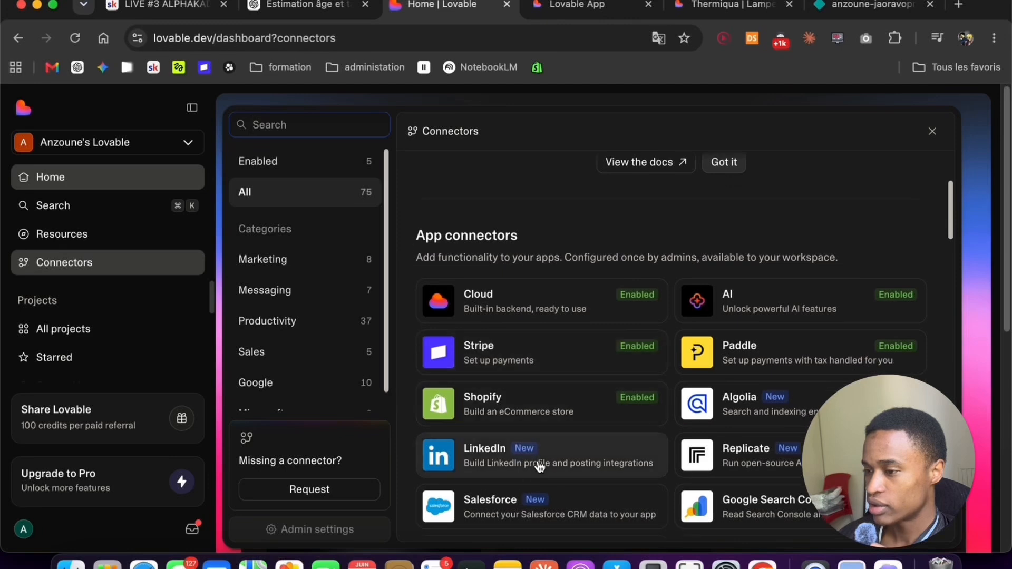
{"action": "scroll", "coordinate": [674, 457], "scroll_direction": "down", "scroll_amount": 5}
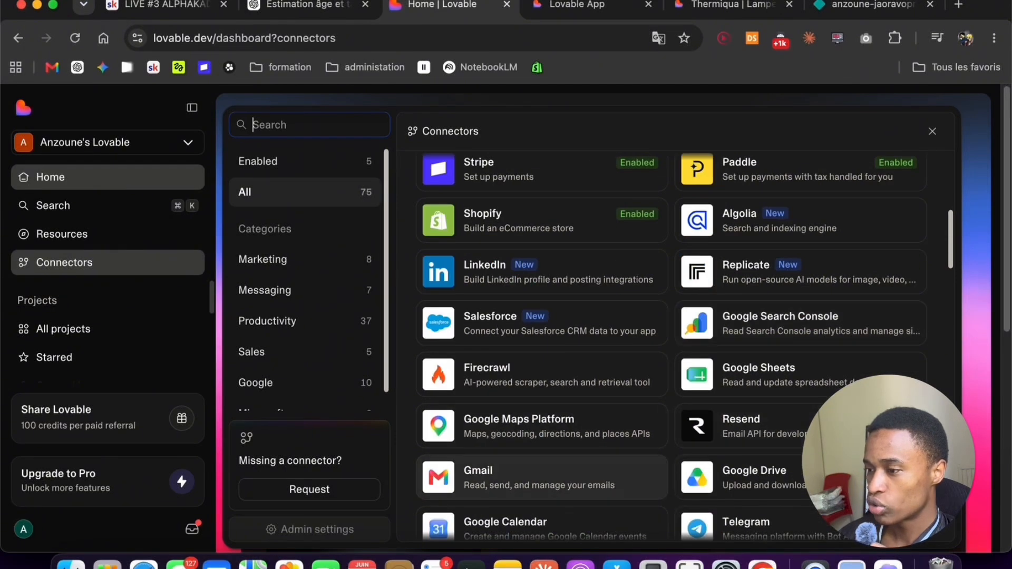
{"action": "scroll", "coordinate": [580, 443], "scroll_direction": "down", "scroll_amount": 2}
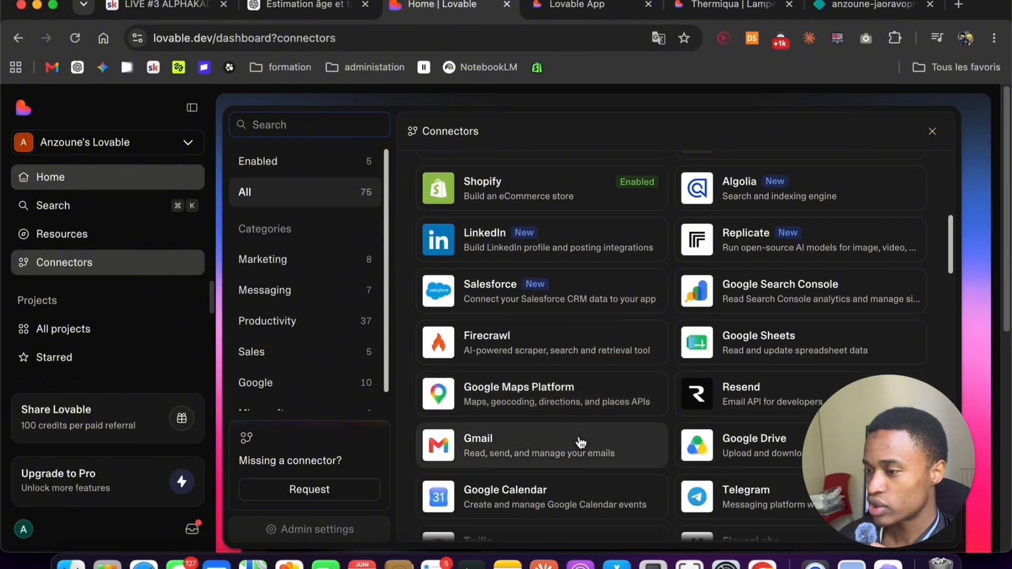
{"action": "scroll", "coordinate": [632, 432], "scroll_direction": "down", "scroll_amount": 3}
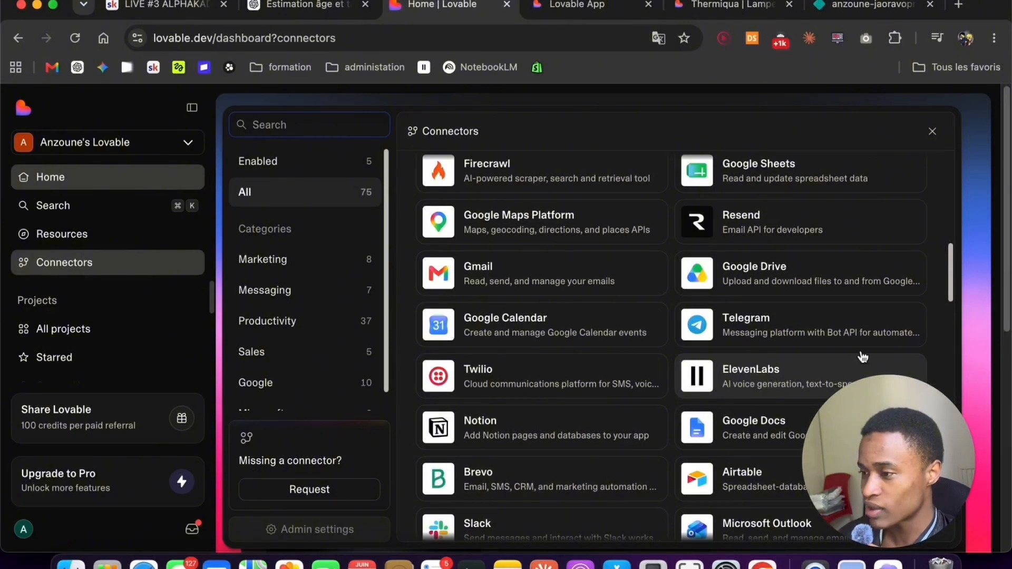
{"action": "left_click_drag", "start_coordinate": [948, 282], "coordinate": [943, 302]}
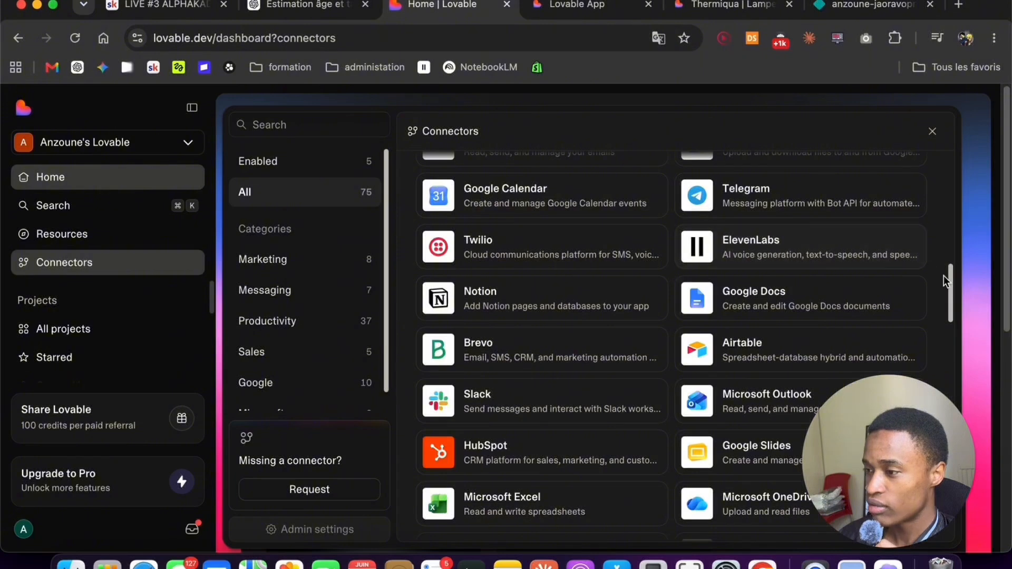
{"action": "left_click_drag", "start_coordinate": [948, 280], "coordinate": [948, 441]}
{"action": "scroll", "coordinate": [838, 339], "scroll_direction": "up", "scroll_amount": 3}
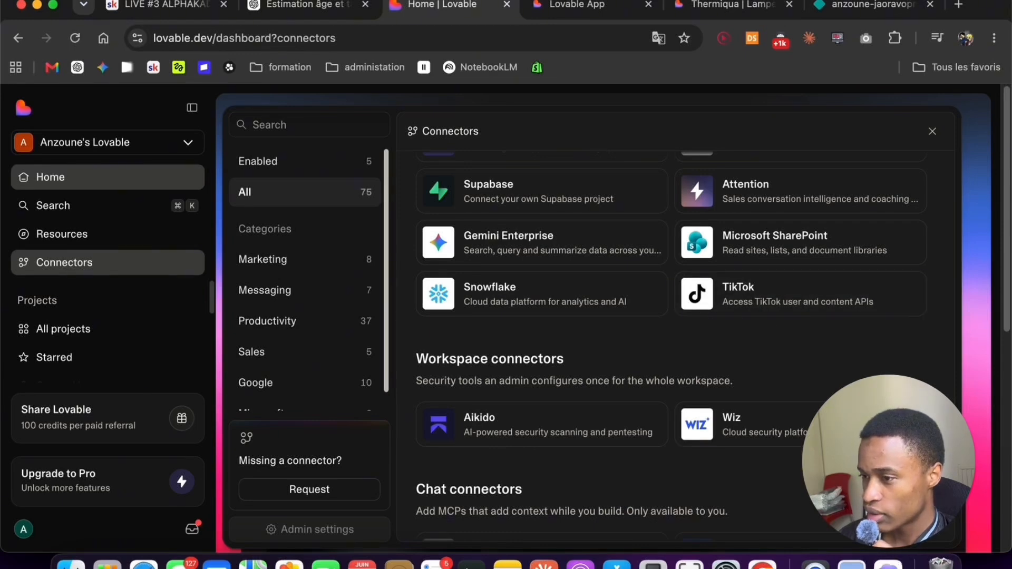
{"action": "scroll", "coordinate": [563, 267], "scroll_direction": "up", "scroll_amount": 1}
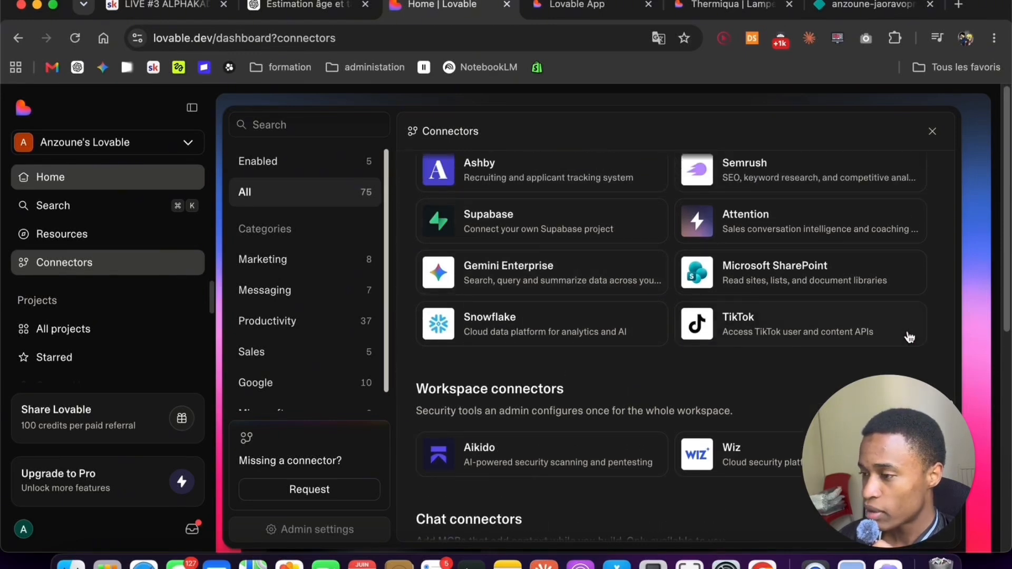
{"action": "scroll", "coordinate": [910, 338], "scroll_direction": "down", "scroll_amount": 10}
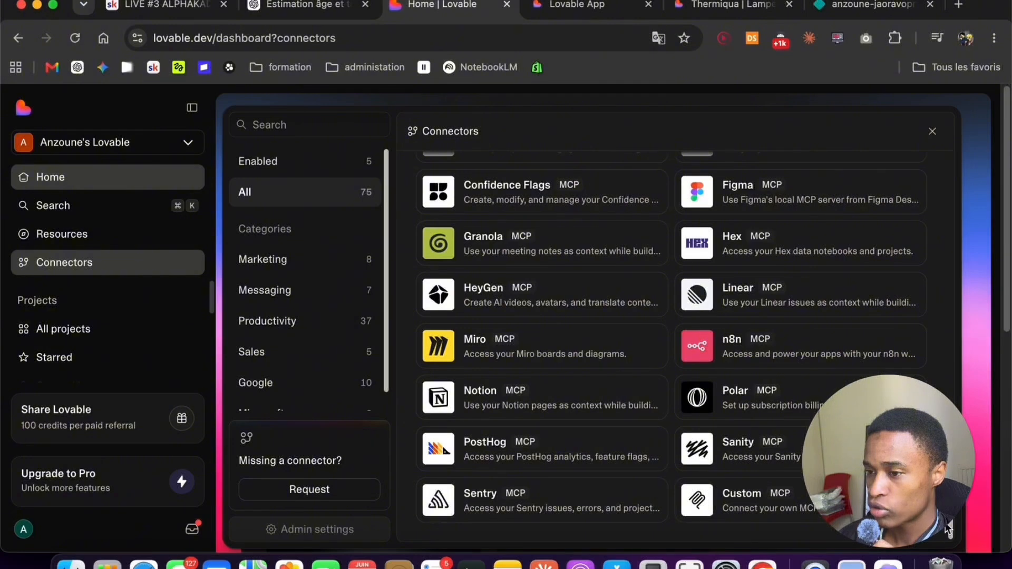
Filter the connectors catalogue in turn by the Messaging, Productivity, Sales, Google and Microsoft categories
{"action": "left_click", "coordinate": [271, 300]}
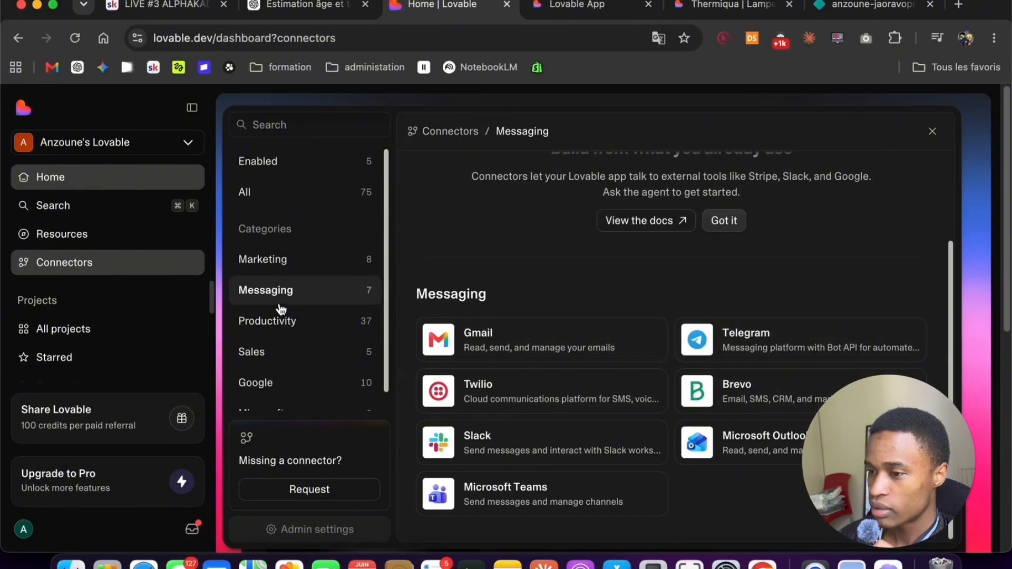
{"action": "left_click", "coordinate": [280, 332]}
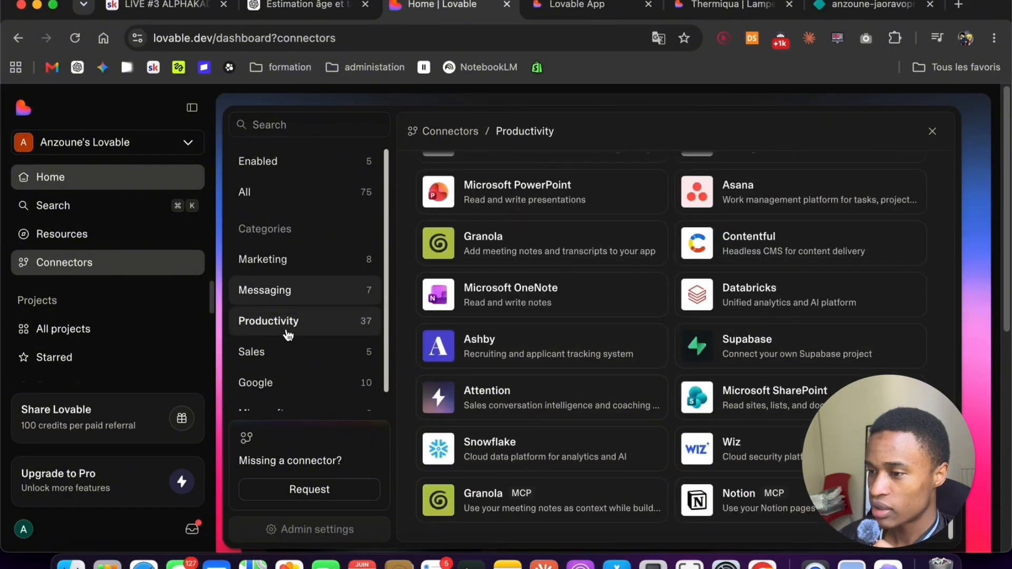
{"action": "left_click", "coordinate": [261, 379]}
{"action": "left_click", "coordinate": [271, 355]}
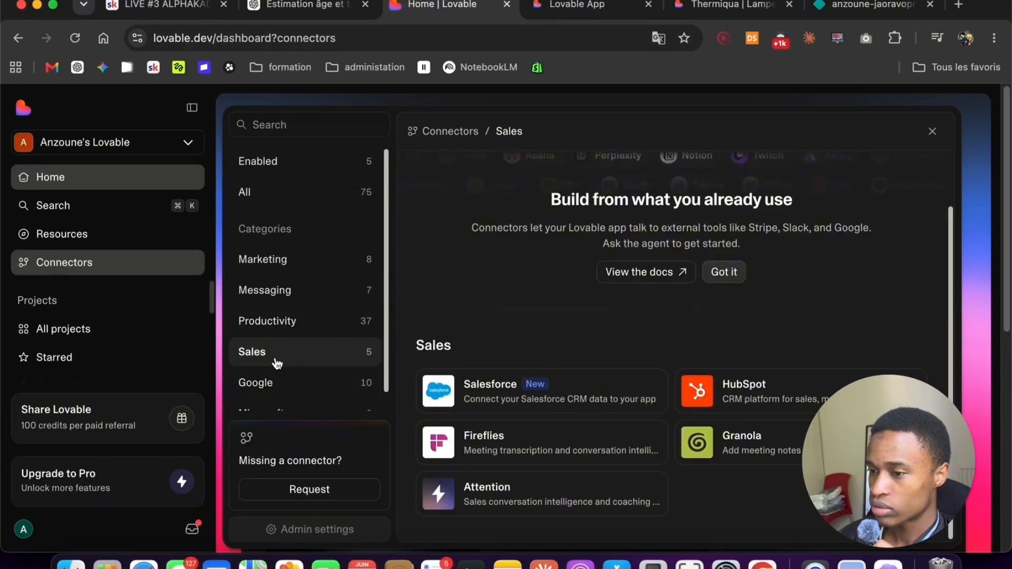
{"action": "left_click", "coordinate": [260, 381]}
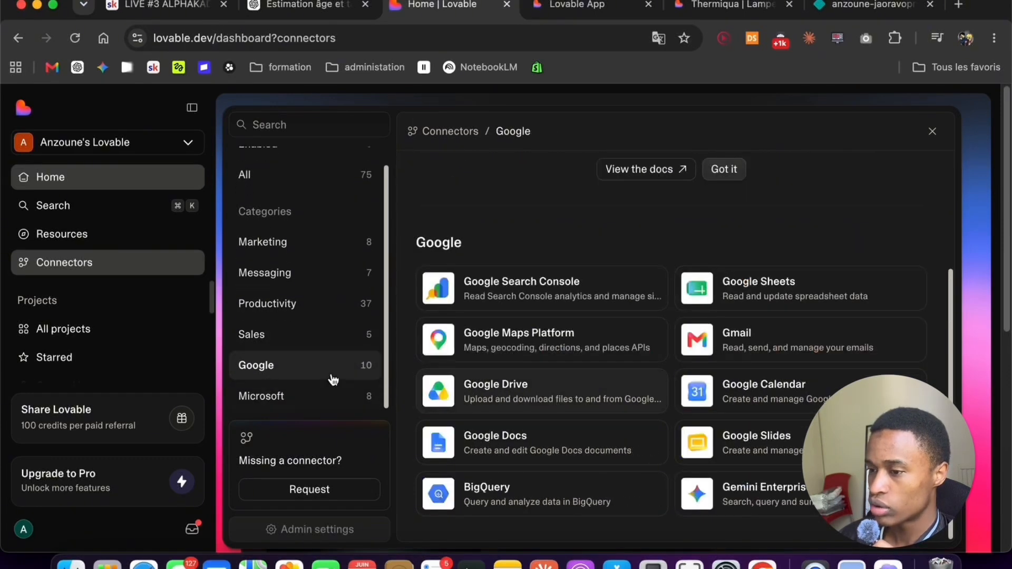
{"action": "left_click", "coordinate": [280, 397]}
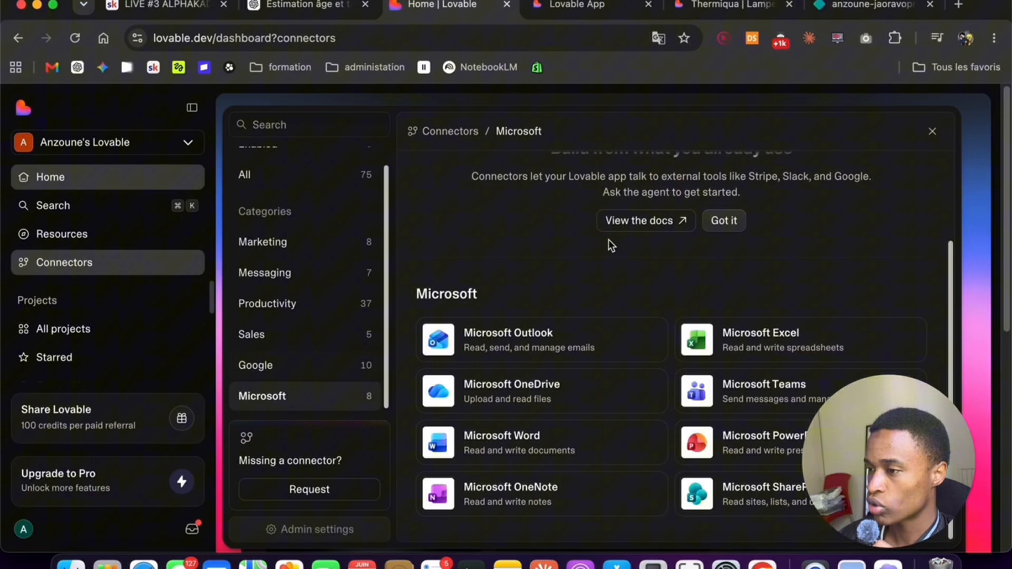
Close the connectors catalogue and look over the My projects section of the home dashboard
{"action": "left_click", "coordinate": [932, 132]}
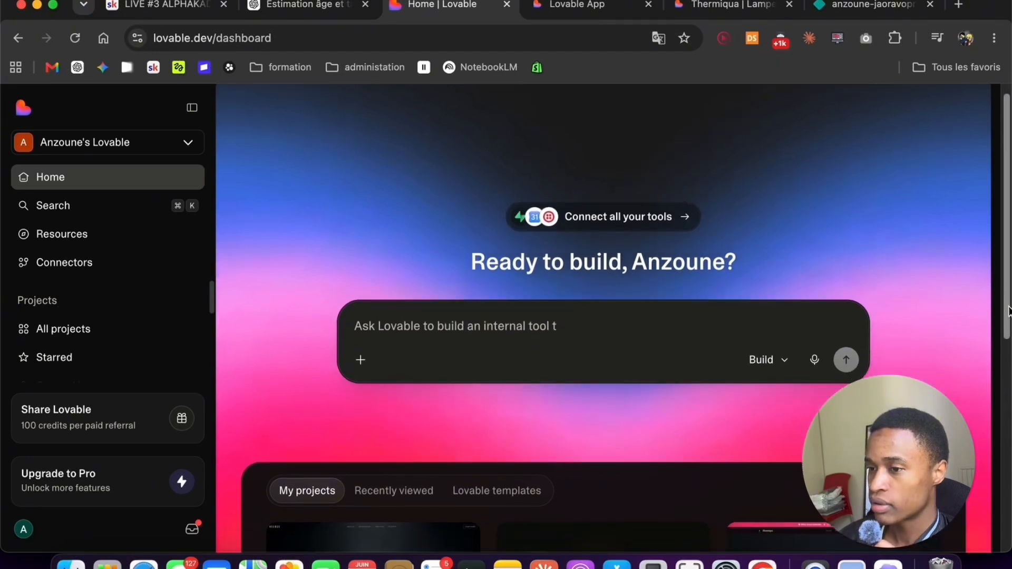
{"action": "scroll", "coordinate": [535, 348], "scroll_direction": "down", "scroll_amount": 6}
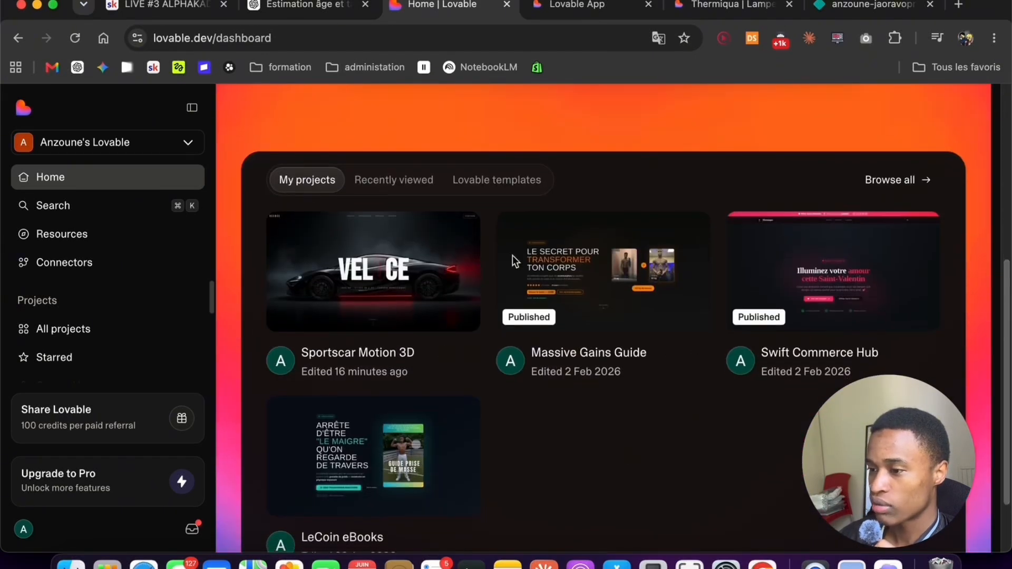
{"action": "scroll", "coordinate": [542, 248], "scroll_direction": "down", "scroll_amount": 3}
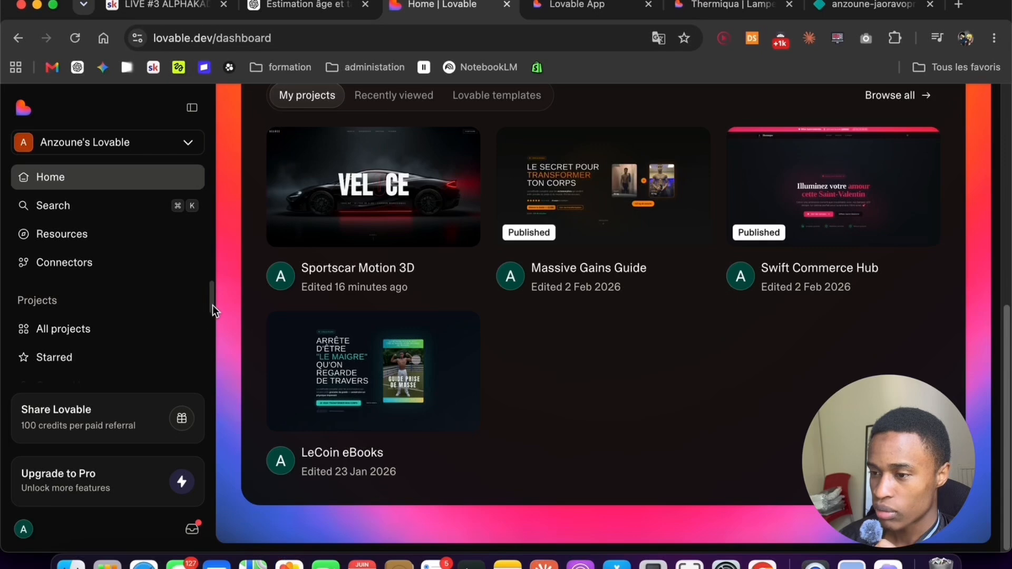
Open the Resources page and browse its website and app templates as far as the Visual Landing Page Website Template
{"action": "left_click_drag", "start_coordinate": [213, 309], "coordinate": [397, 271]}
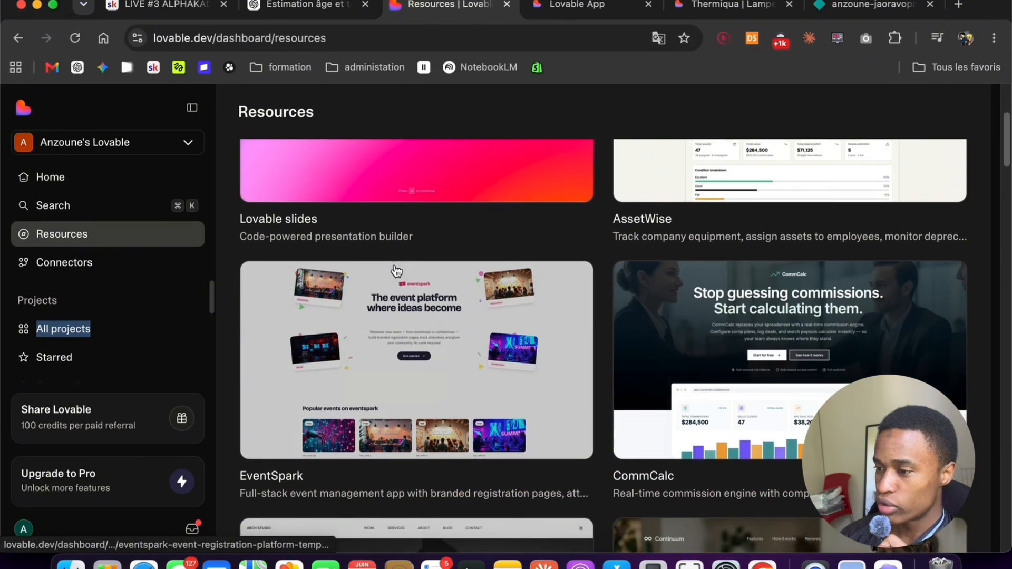
{"action": "scroll", "coordinate": [397, 271], "scroll_direction": "down", "scroll_amount": 3}
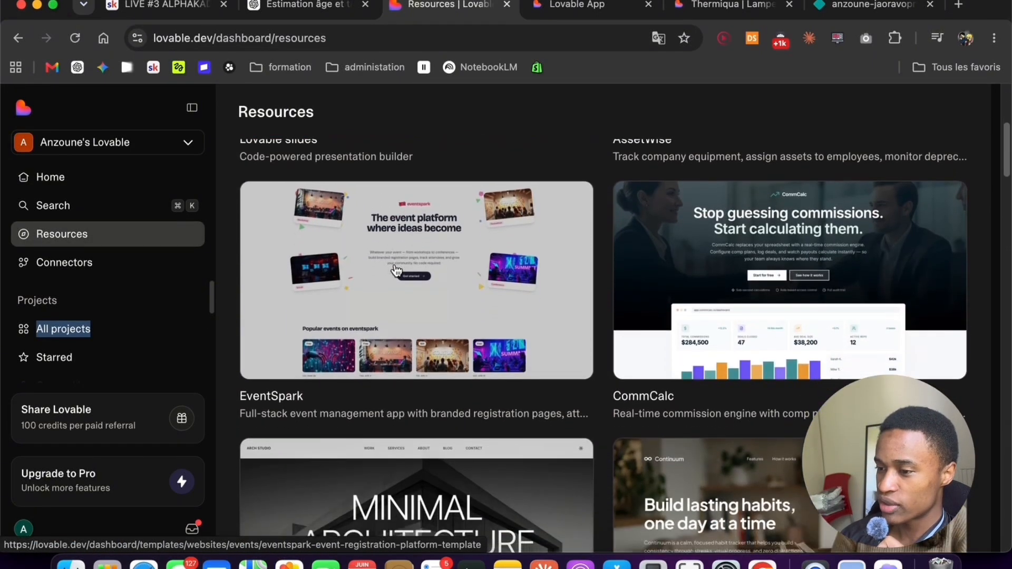
{"action": "scroll", "coordinate": [396, 271], "scroll_direction": "down", "scroll_amount": 5}
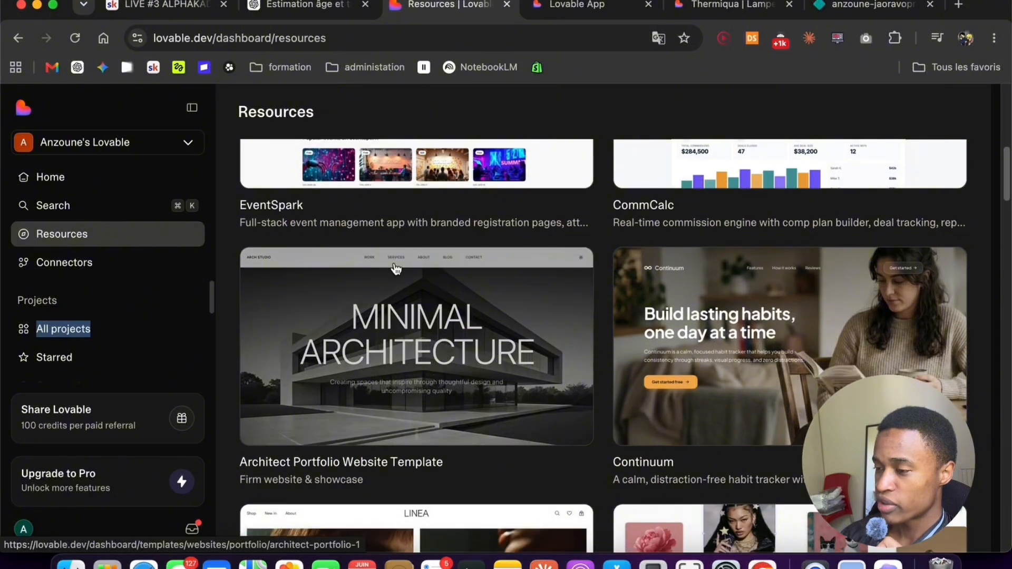
{"action": "scroll", "coordinate": [397, 269], "scroll_direction": "down", "scroll_amount": 8}
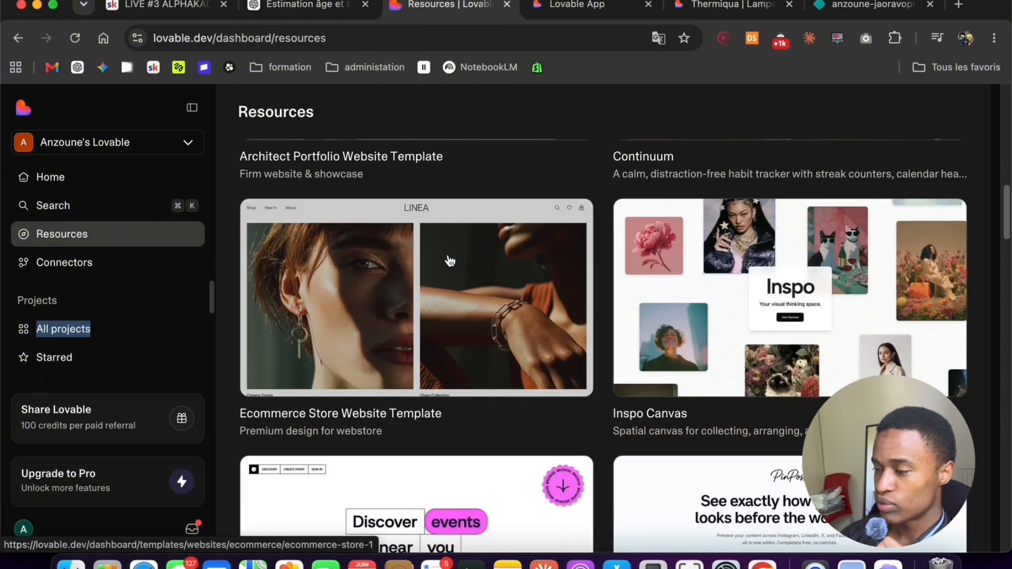
{"action": "scroll", "coordinate": [450, 261], "scroll_direction": "down", "scroll_amount": 4}
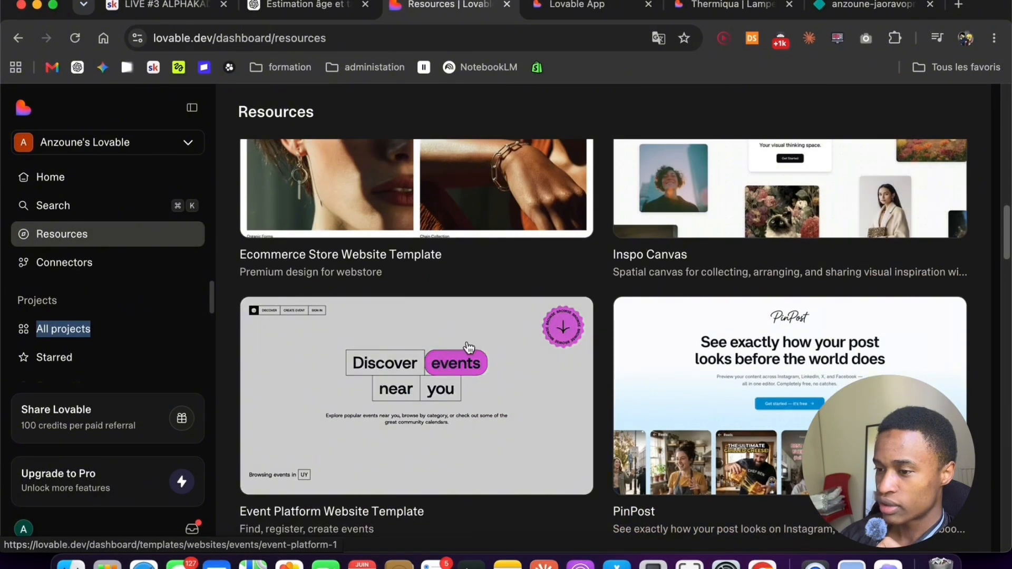
{"action": "scroll", "coordinate": [468, 347], "scroll_direction": "down", "scroll_amount": 12}
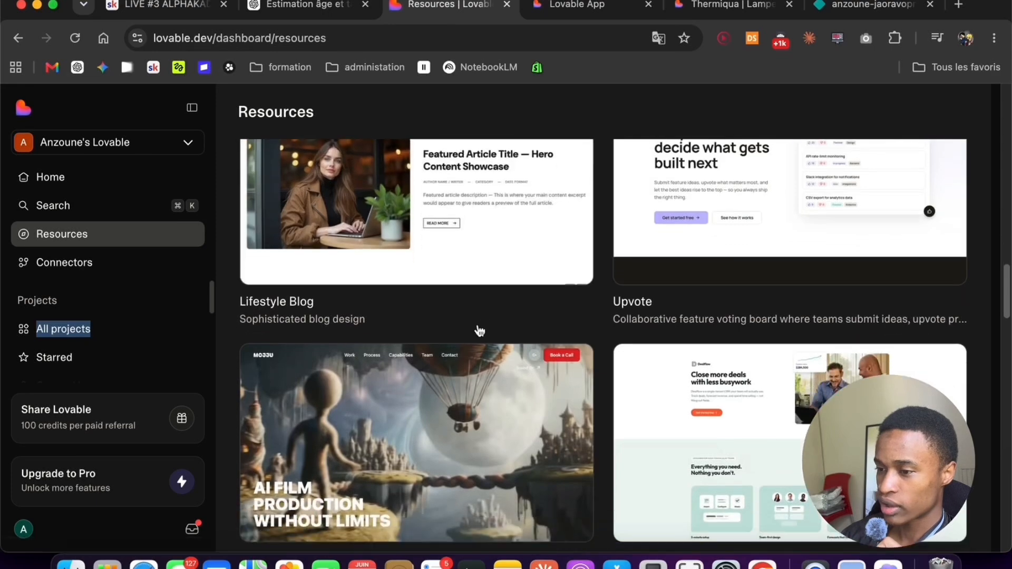
{"action": "scroll", "coordinate": [476, 330], "scroll_direction": "down", "scroll_amount": 10}
{"action": "scroll", "coordinate": [476, 330], "scroll_direction": "up", "scroll_amount": 10}
{"action": "scroll", "coordinate": [463, 420], "scroll_direction": "down", "scroll_amount": 3}
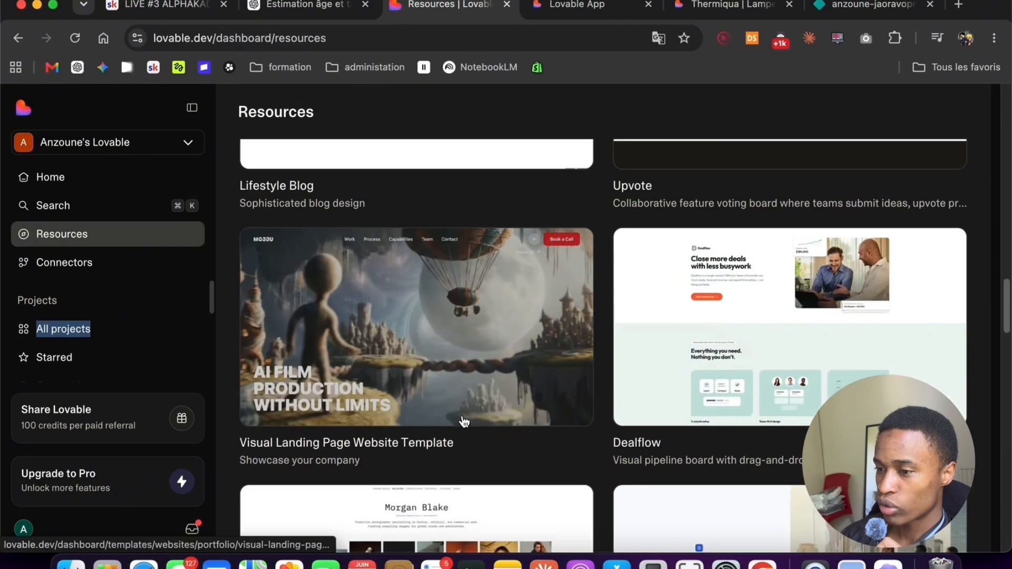
Preview the Visual Landing Page Website Template, examine its sections, and close the preview
{"action": "left_click", "coordinate": [443, 342]}
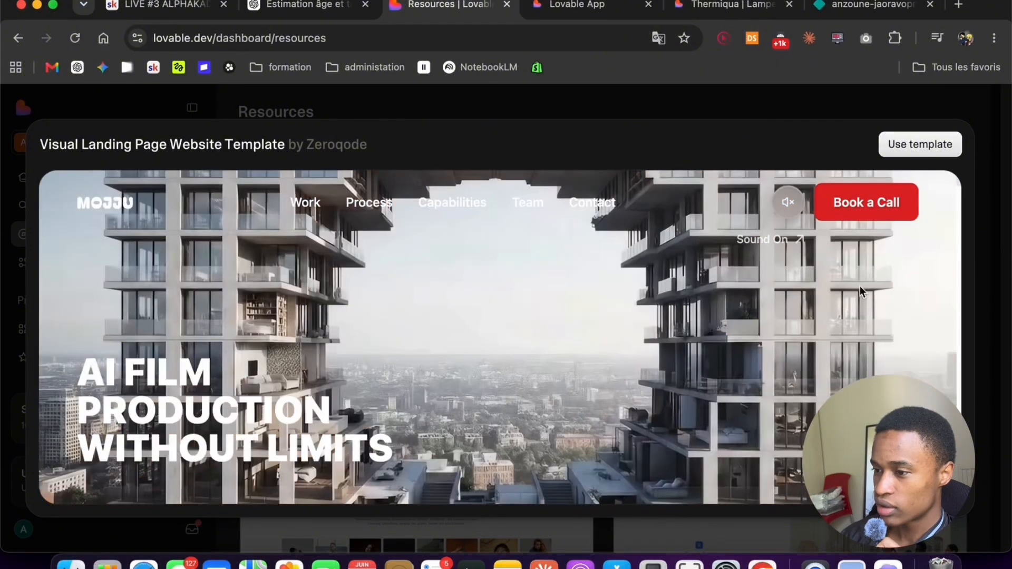
{"action": "scroll", "coordinate": [679, 324], "scroll_direction": "down", "scroll_amount": 10}
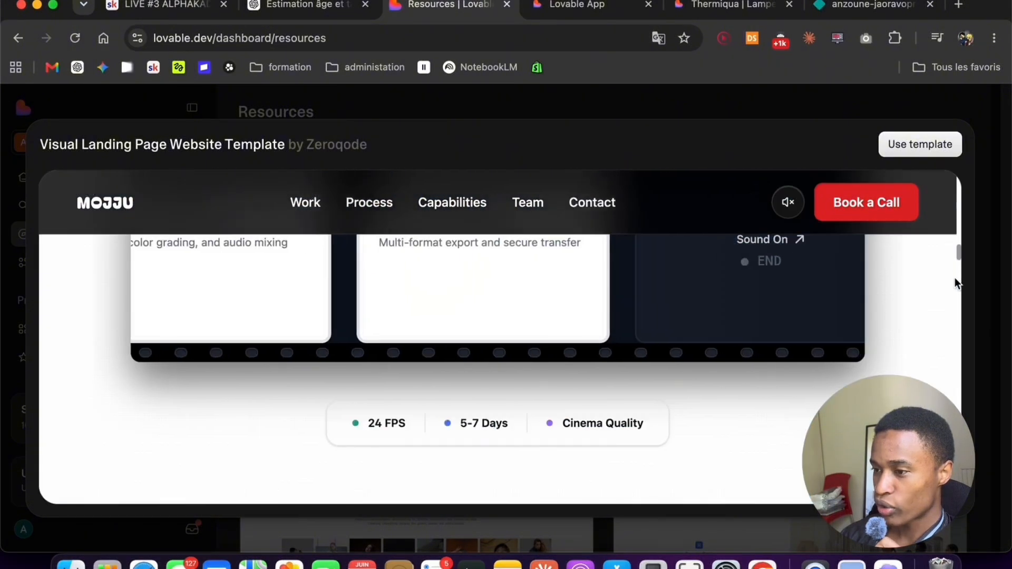
{"action": "scroll", "coordinate": [953, 287], "scroll_direction": "down", "scroll_amount": 5}
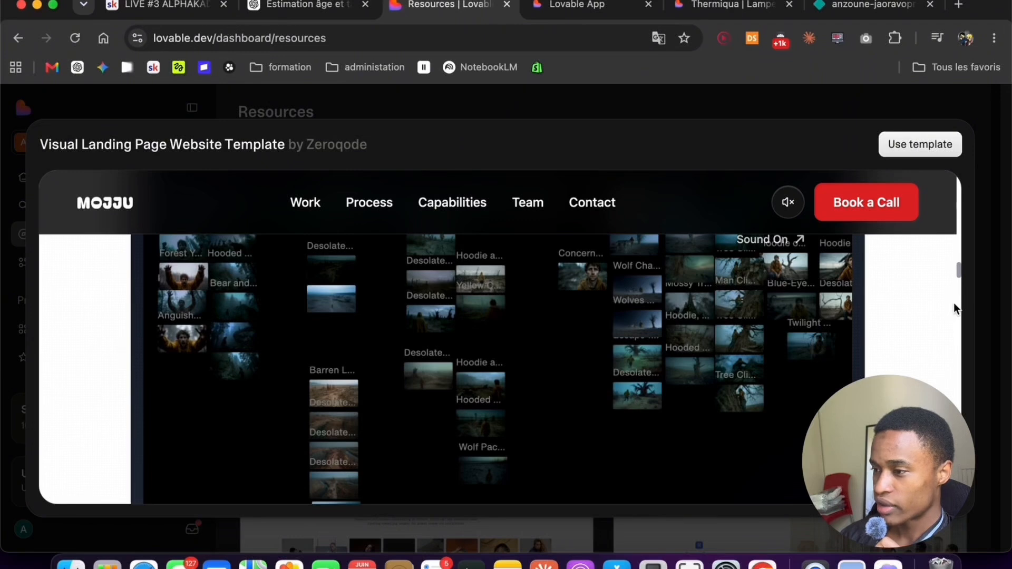
{"action": "scroll", "coordinate": [955, 311], "scroll_direction": "down", "scroll_amount": 5}
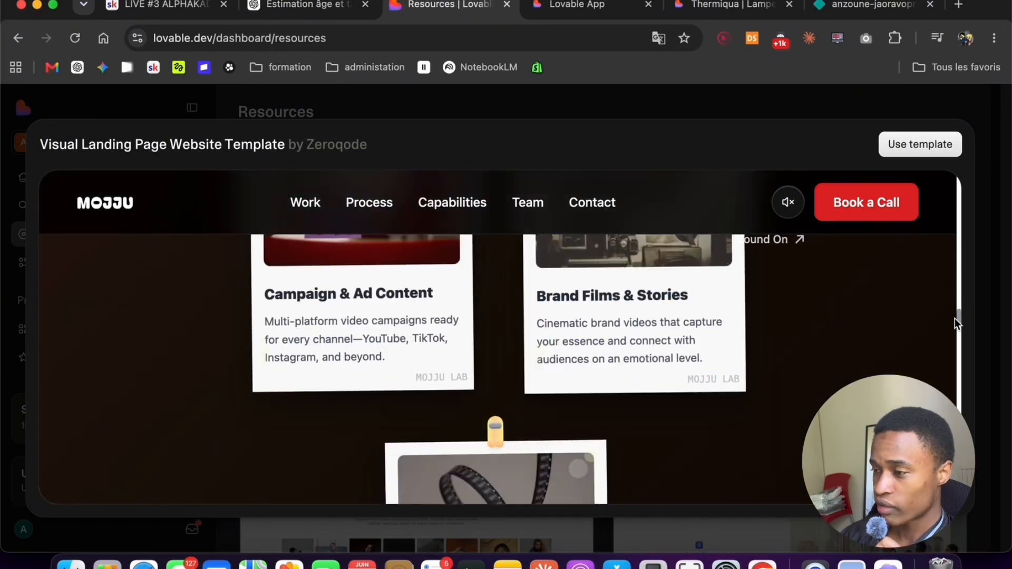
{"action": "scroll", "coordinate": [954, 326], "scroll_direction": "down", "scroll_amount": 5}
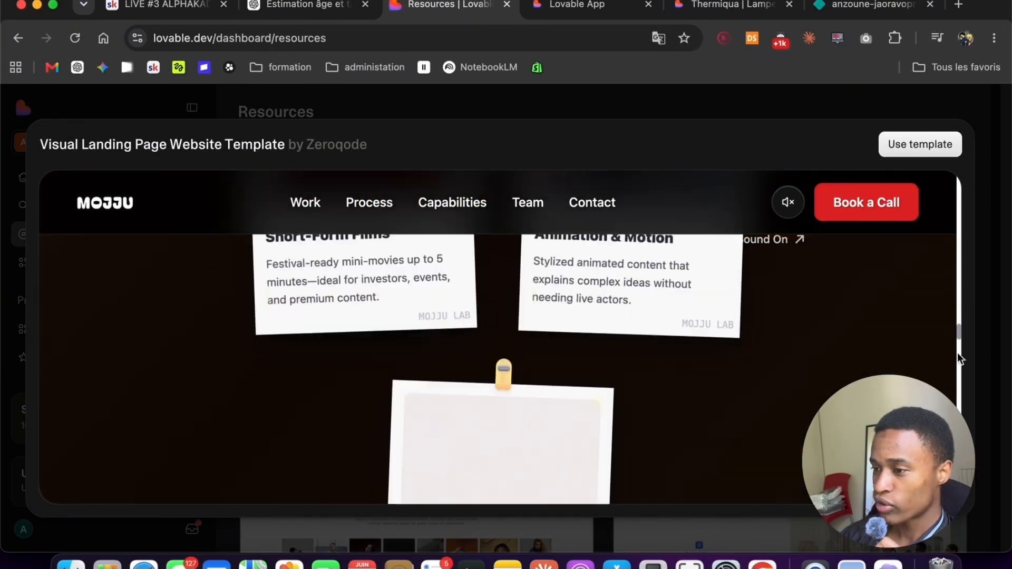
{"action": "scroll", "coordinate": [955, 368], "scroll_direction": "down", "scroll_amount": 5}
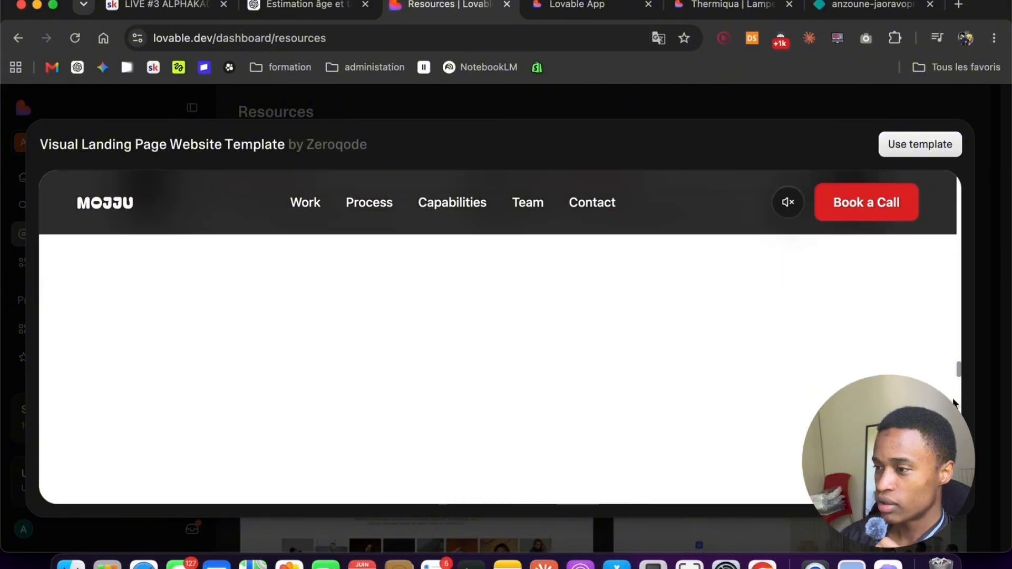
{"action": "left_click", "coordinate": [987, 179]}
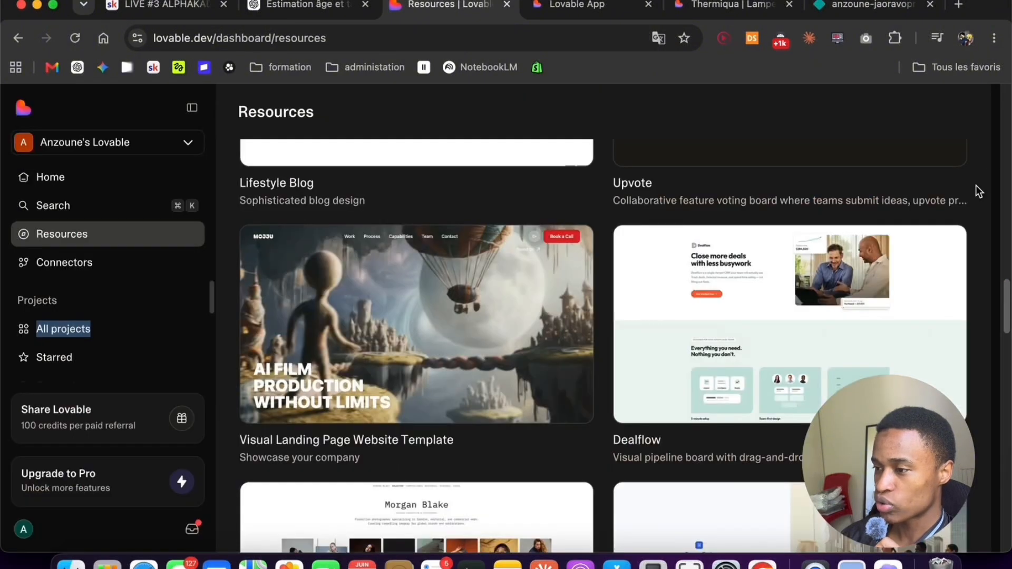
Look through the remaining templates on the Resources page and return to the home dashboard
{"action": "scroll", "coordinate": [483, 319], "scroll_direction": "down", "scroll_amount": 10}
{"action": "scroll", "coordinate": [483, 320], "scroll_direction": "down", "scroll_amount": 15}
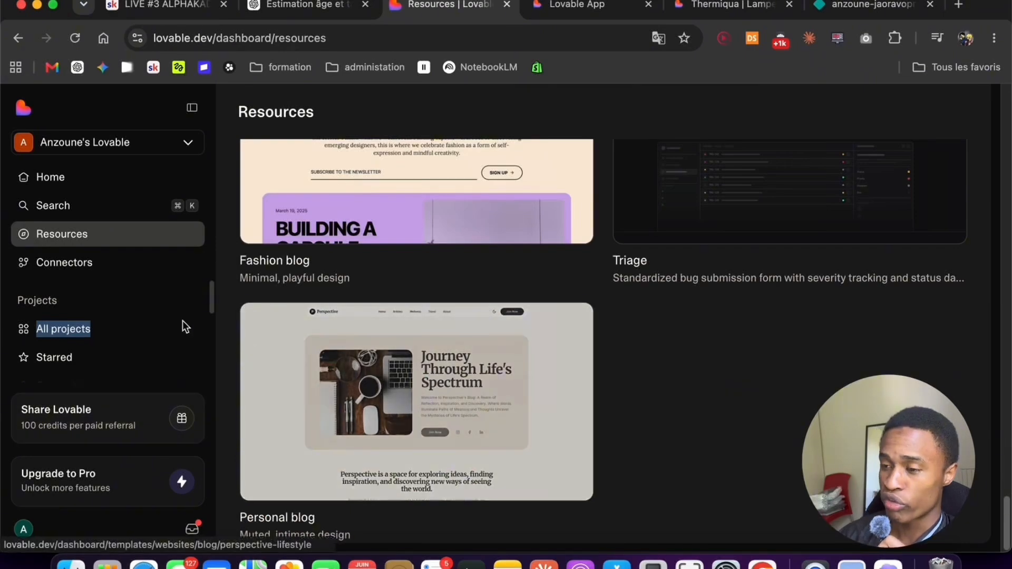
{"action": "scroll", "coordinate": [264, 246], "scroll_direction": "up", "scroll_amount": 15}
{"action": "scroll", "coordinate": [266, 252], "scroll_direction": "up", "scroll_amount": 15}
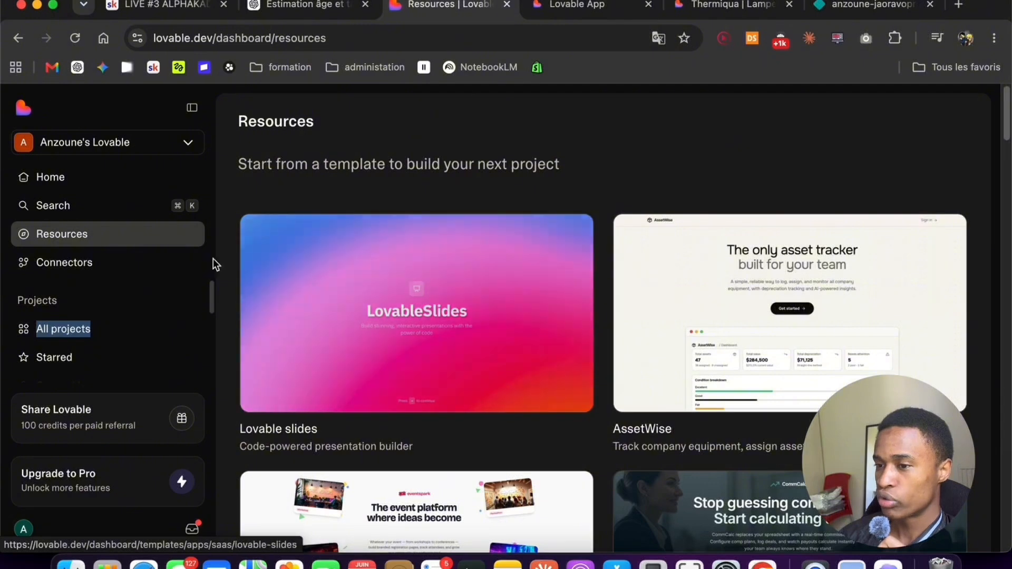
{"action": "left_click", "coordinate": [118, 182]}
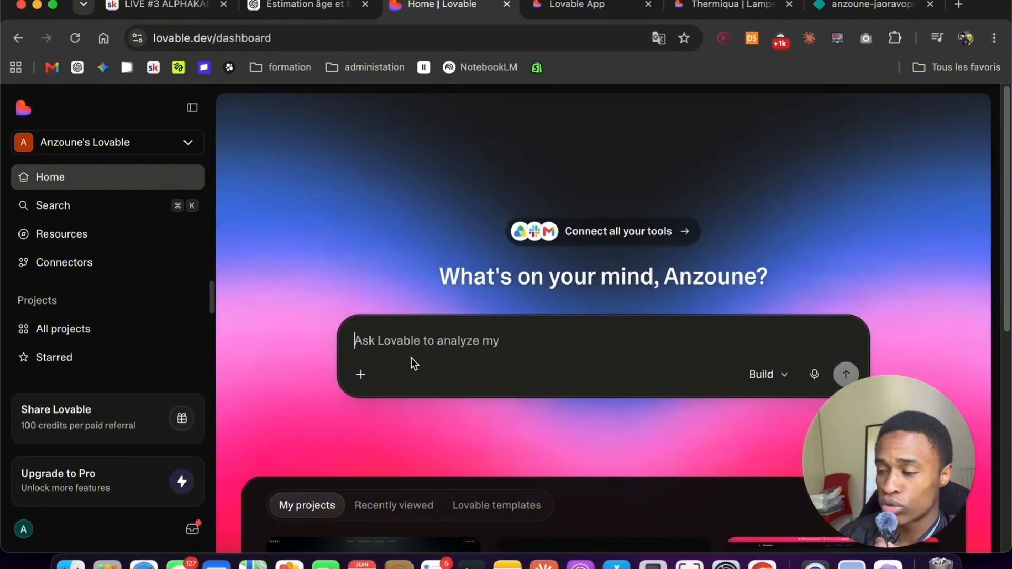
{"action": "left_click_drag", "start_coordinate": [1008, 267], "coordinate": [990, 223]}
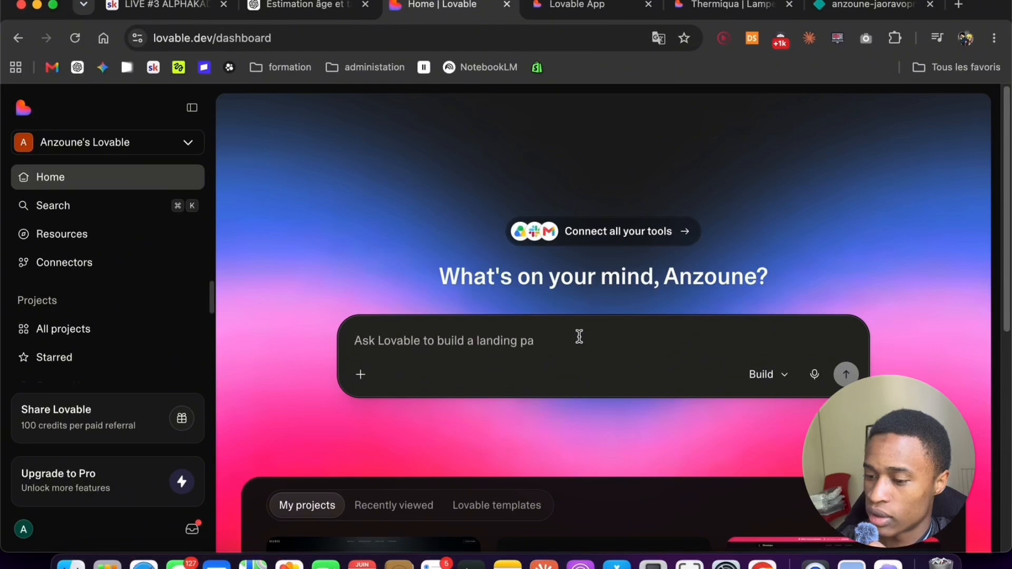
Submit a French prompt for a very premium website with 3D and scroll effects selling wireless earbuds at 899€, correcting the spelling to "d'écouteurs"
{"action": "type", "text": "cr"}
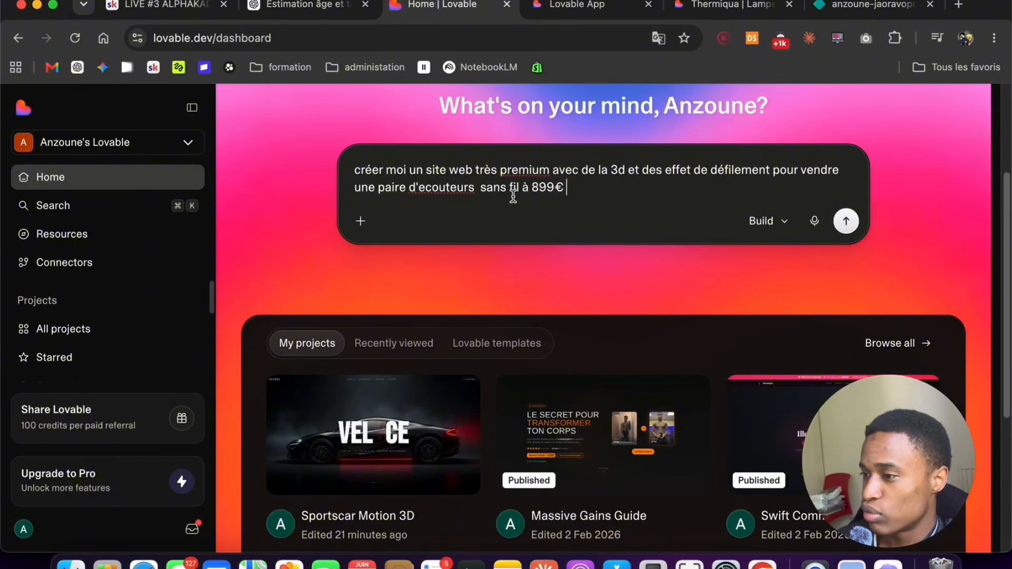
{"action": "scroll", "coordinate": [770, 158], "scroll_direction": "up", "scroll_amount": 3}
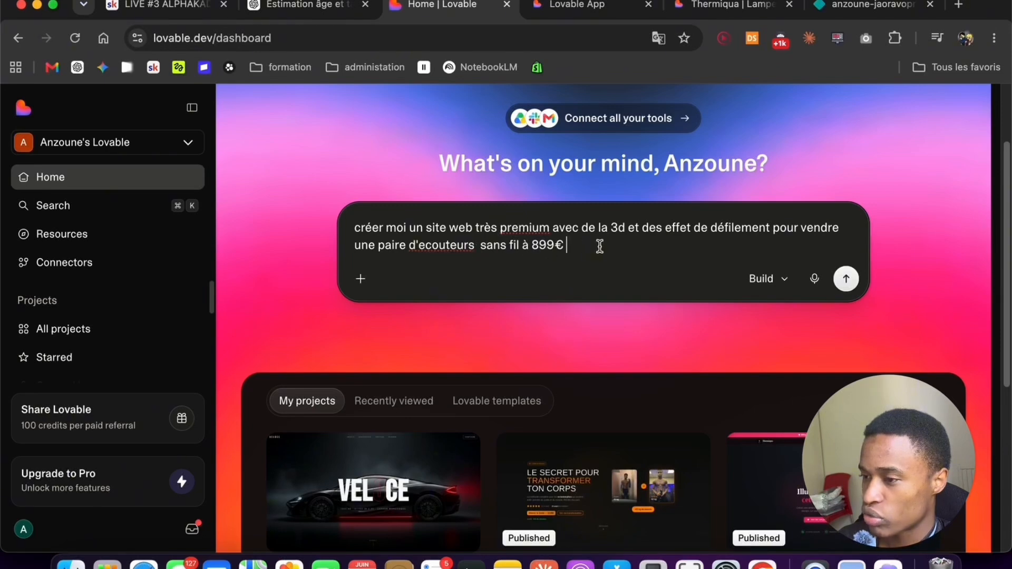
{"action": "right_click", "coordinate": [452, 248]}
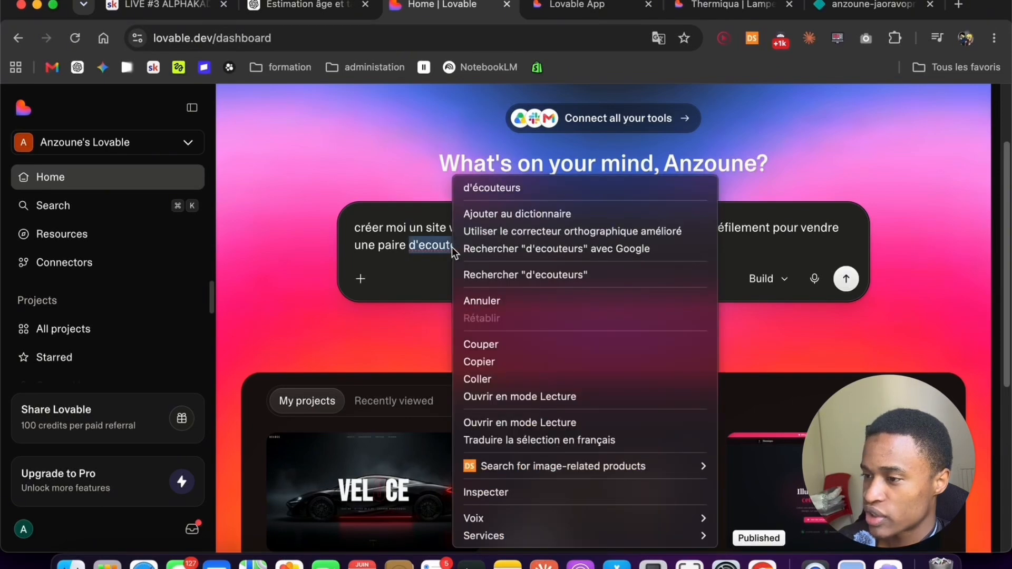
{"action": "left_click", "coordinate": [514, 191]}
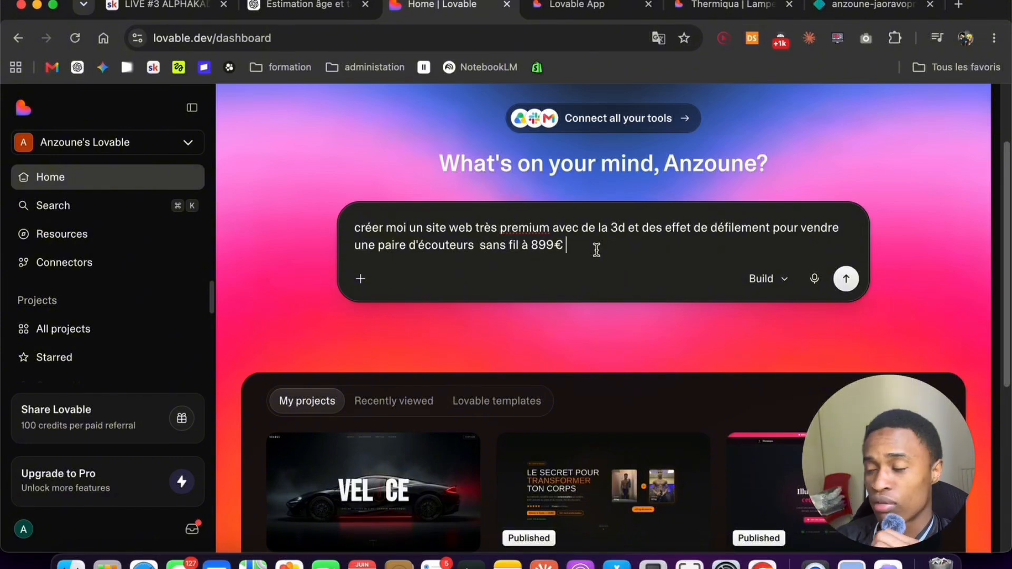
{"action": "left_click", "coordinate": [846, 279]}
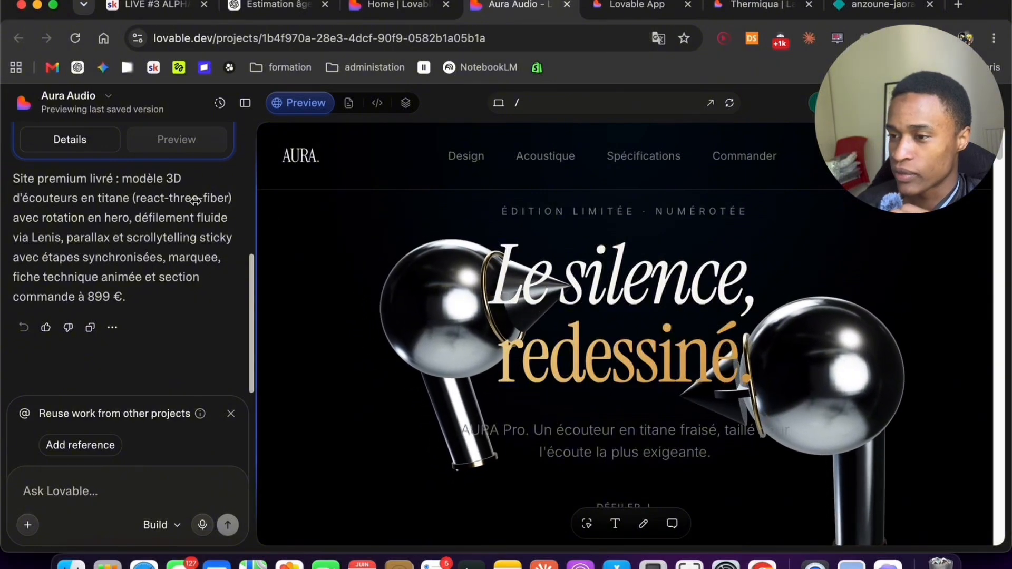
Collapse the chat to widen the Aura Audio preview and examine the generated page from the hero to the footer
{"action": "left_click_drag", "start_coordinate": [3, 205], "coordinate": [3, 210]}
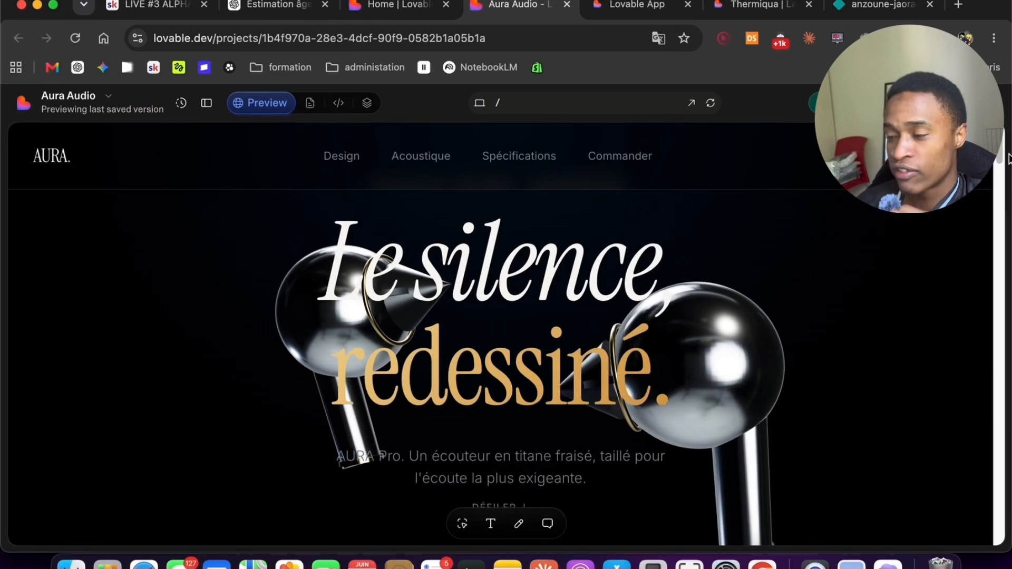
{"action": "scroll", "coordinate": [1002, 153], "scroll_direction": "down", "scroll_amount": 2}
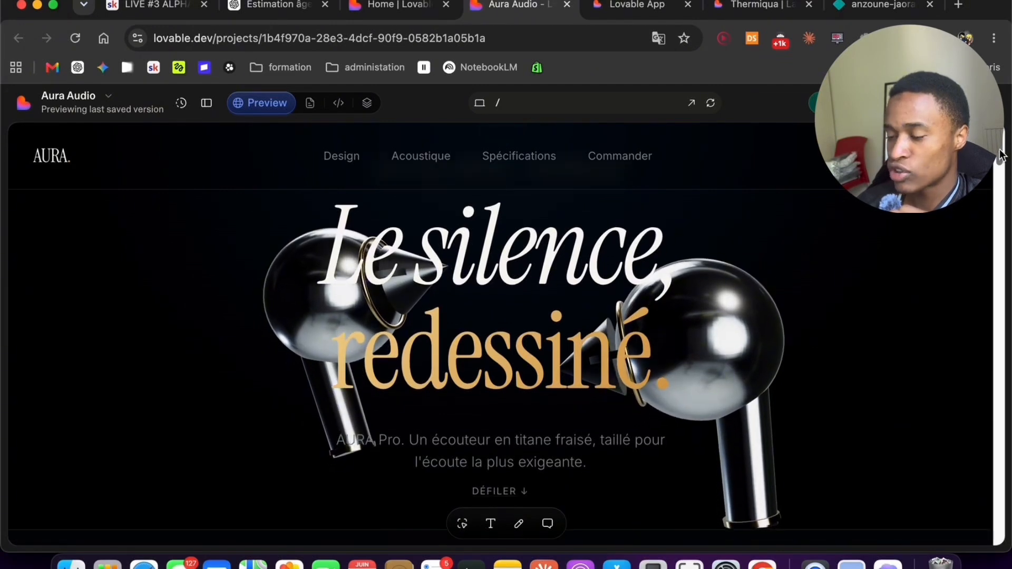
{"action": "left_click_drag", "start_coordinate": [1000, 160], "coordinate": [1007, 127]}
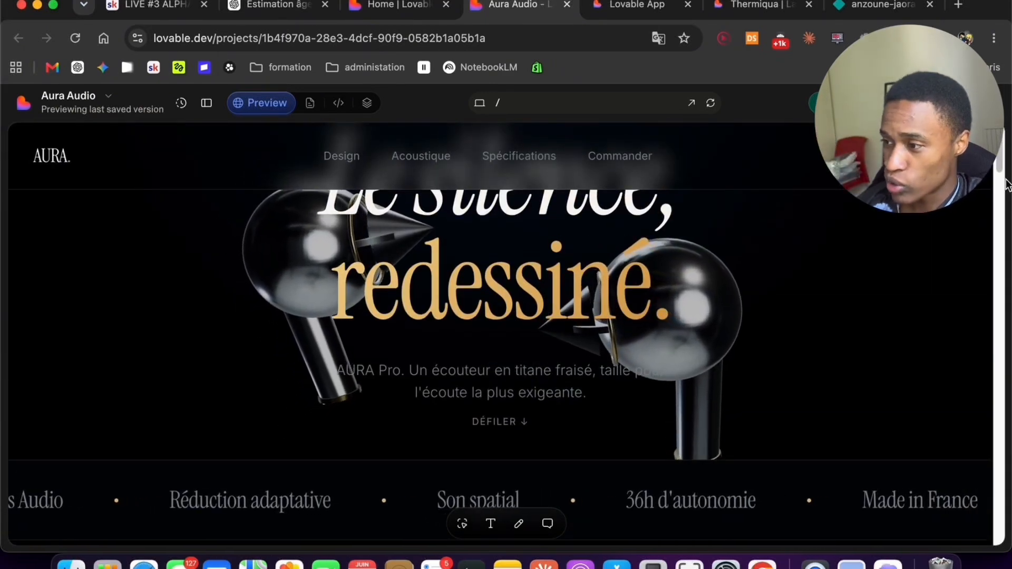
{"action": "left_click_drag", "start_coordinate": [1000, 161], "coordinate": [1001, 150]}
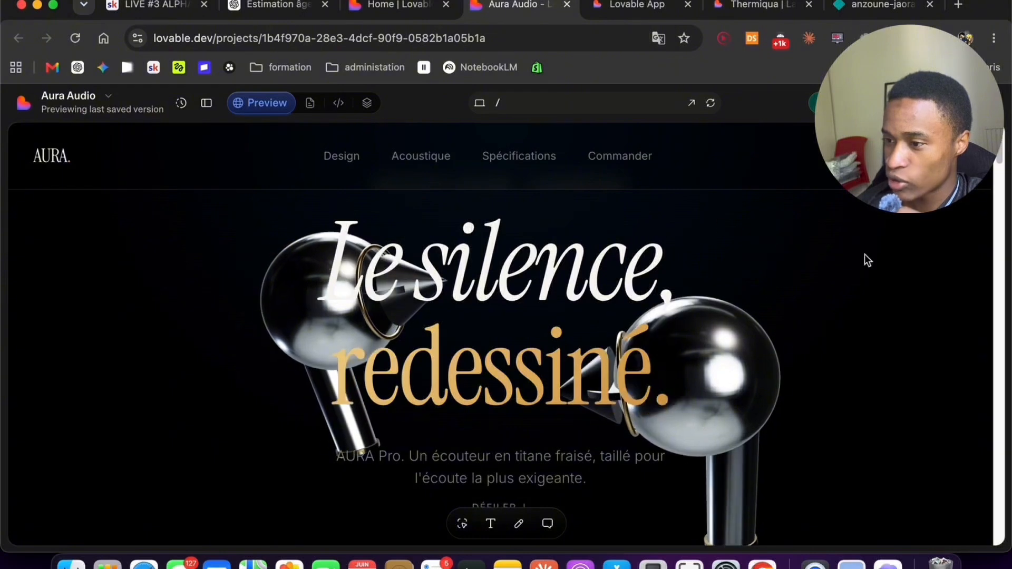
{"action": "scroll", "coordinate": [689, 326], "scroll_direction": "down", "scroll_amount": 3}
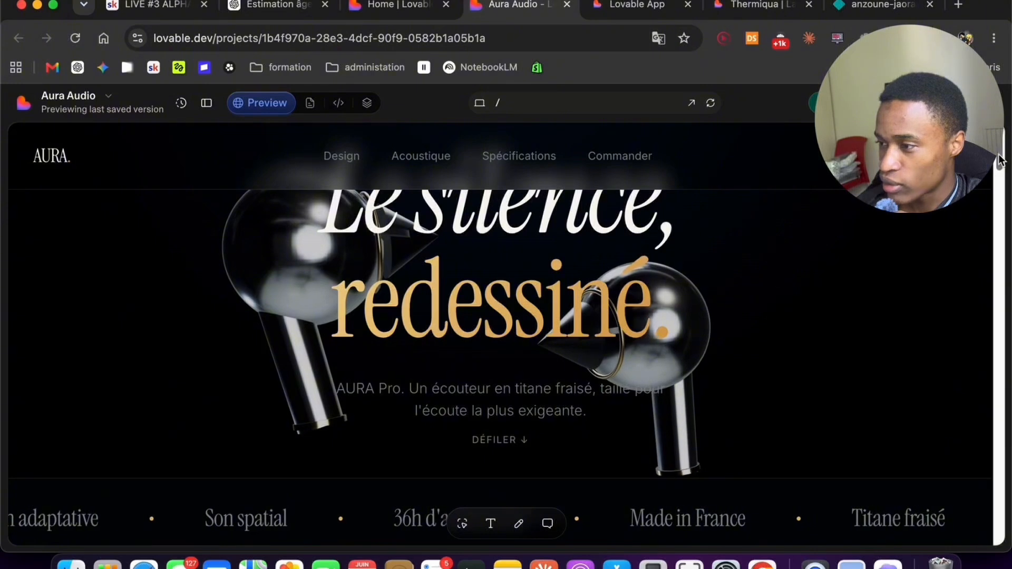
{"action": "scroll", "coordinate": [1000, 170], "scroll_direction": "down", "scroll_amount": 2}
{"action": "left_click_drag", "start_coordinate": [1000, 170], "coordinate": [999, 508]}
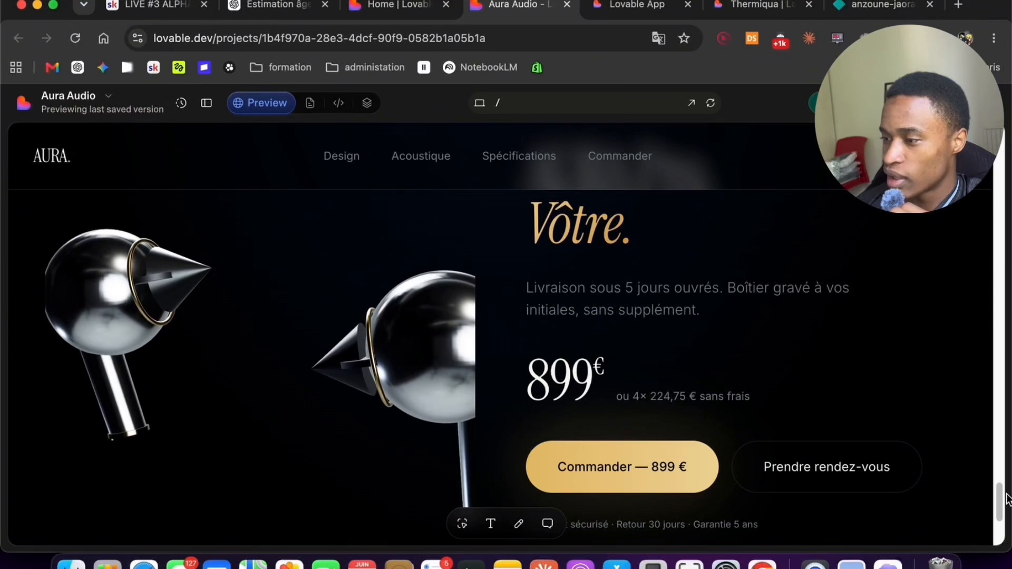
{"action": "left_click_drag", "start_coordinate": [1002, 504], "coordinate": [1008, 543]}
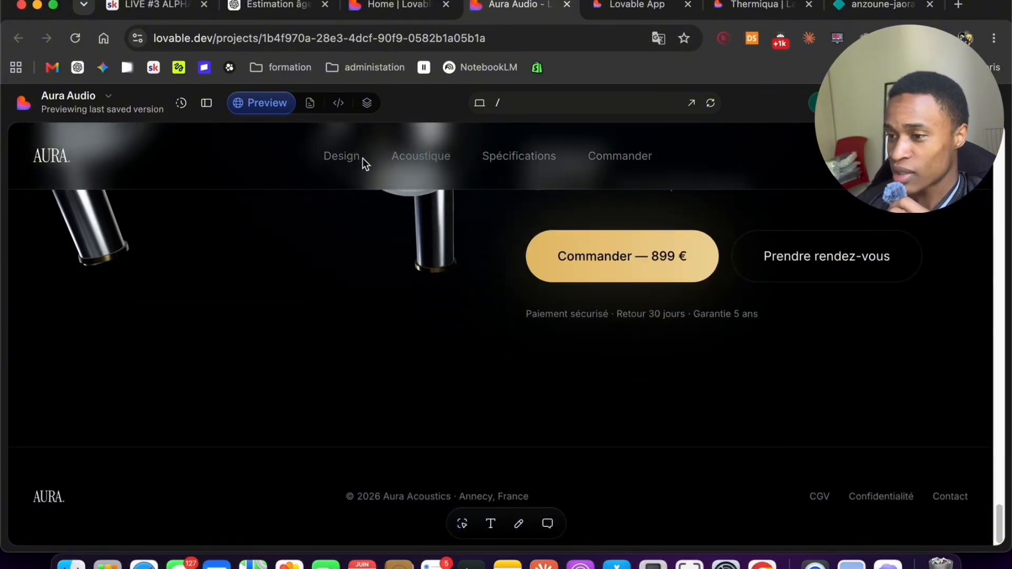
Try the Aura site's Design and Spécifications links, look over the 899 € order section, and return to the hero
{"action": "left_click", "coordinate": [340, 158]}
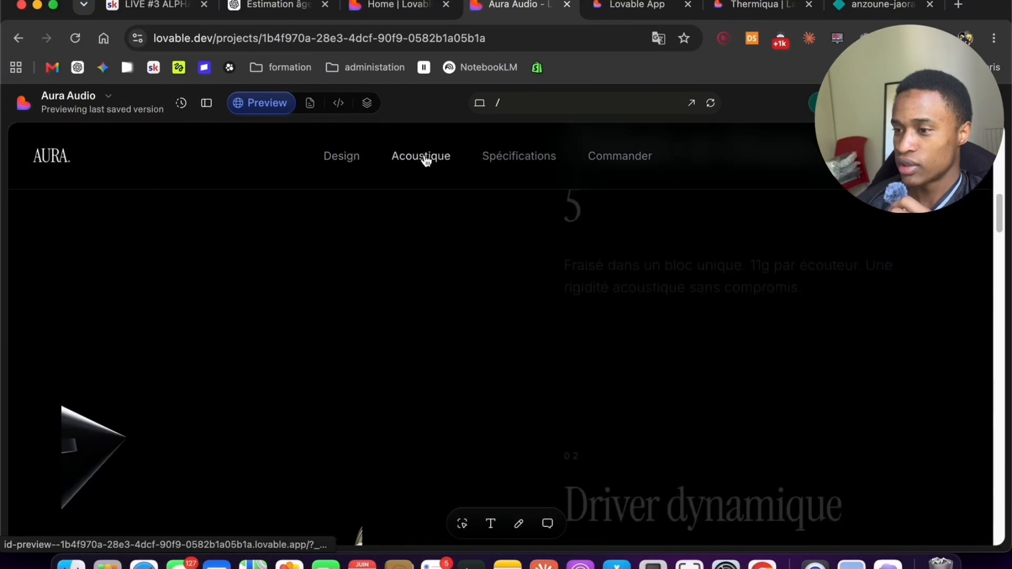
{"action": "left_click", "coordinate": [459, 158]}
{"action": "left_click", "coordinate": [519, 156]}
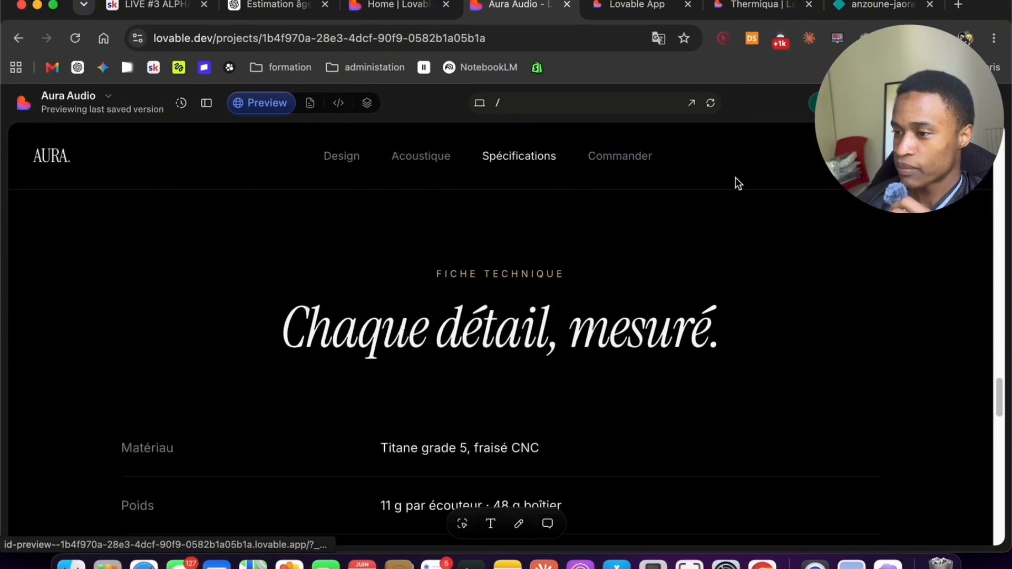
{"action": "scroll", "coordinate": [1001, 393], "scroll_direction": "down", "scroll_amount": 10}
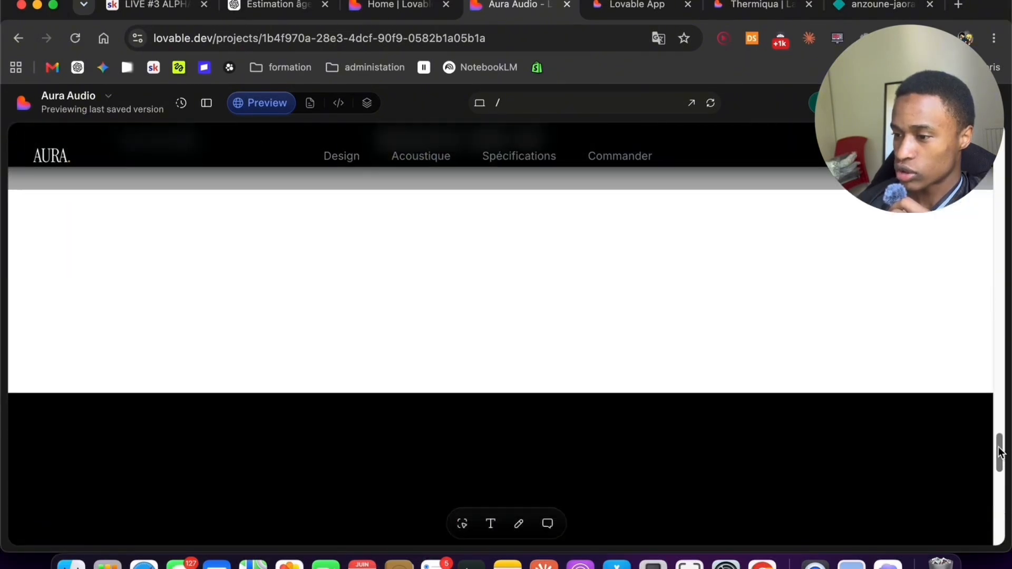
{"action": "scroll", "coordinate": [1004, 501], "scroll_direction": "down", "scroll_amount": 5}
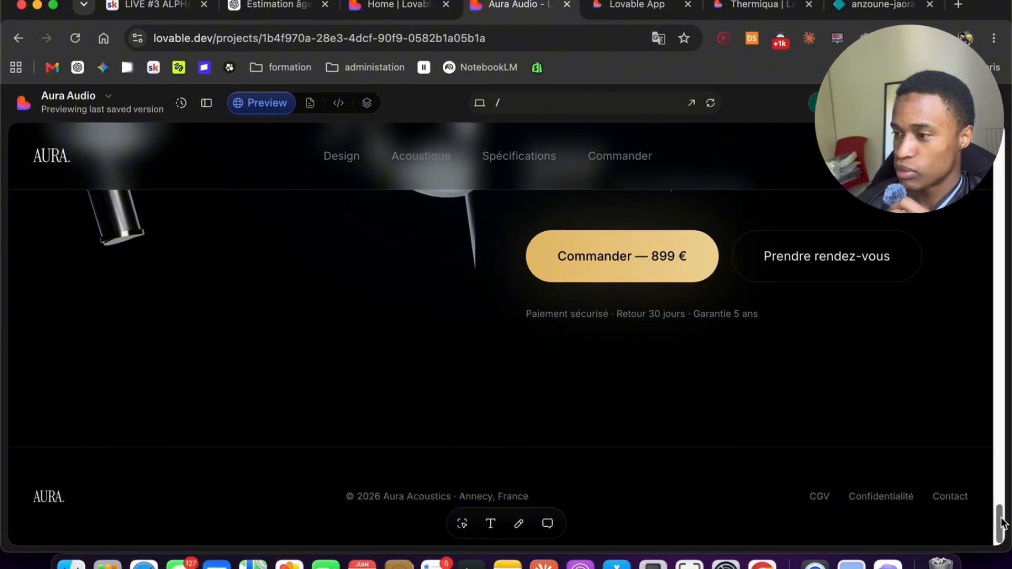
{"action": "scroll", "coordinate": [805, 390], "scroll_direction": "up", "scroll_amount": 3}
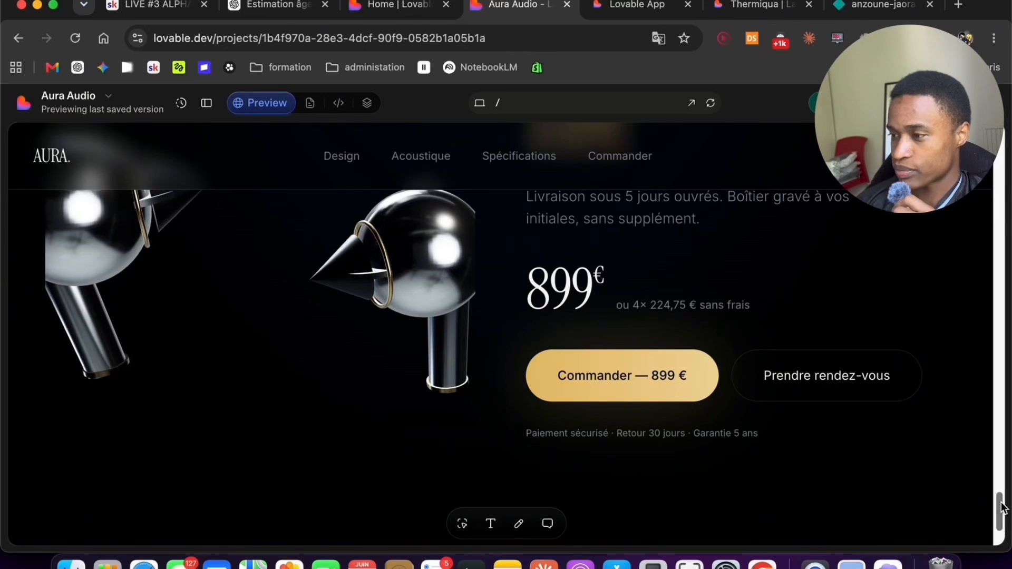
{"action": "left_click_drag", "start_coordinate": [1000, 506], "coordinate": [997, 134]}
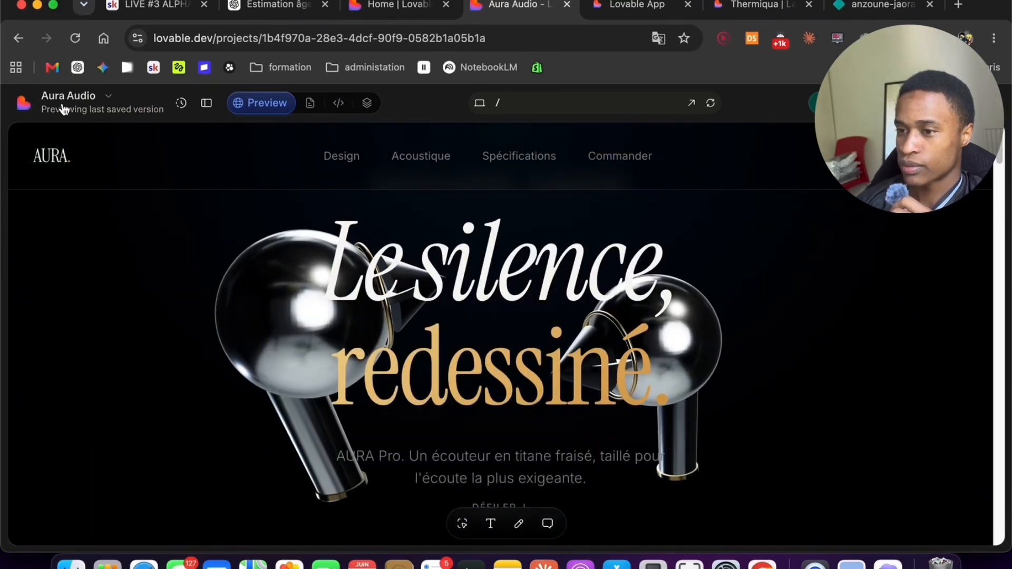
Return to the dashboard and submit a French prompt for a professional World Cup 2026 shirt shop with promotions and 10 shirts, adding "sa" before "sera"
{"action": "left_click", "coordinate": [39, 103]}
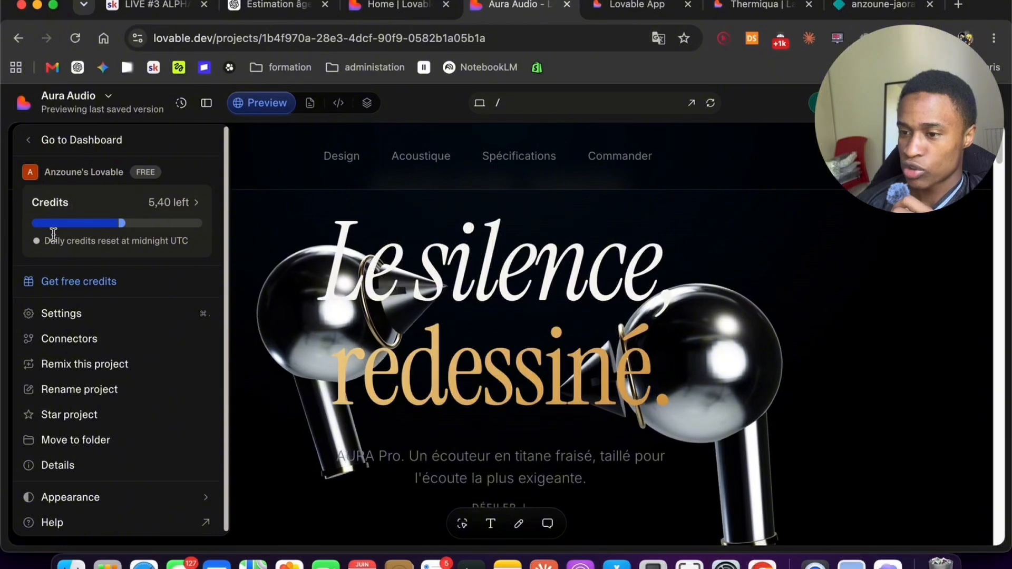
{"action": "left_click", "coordinate": [28, 140]}
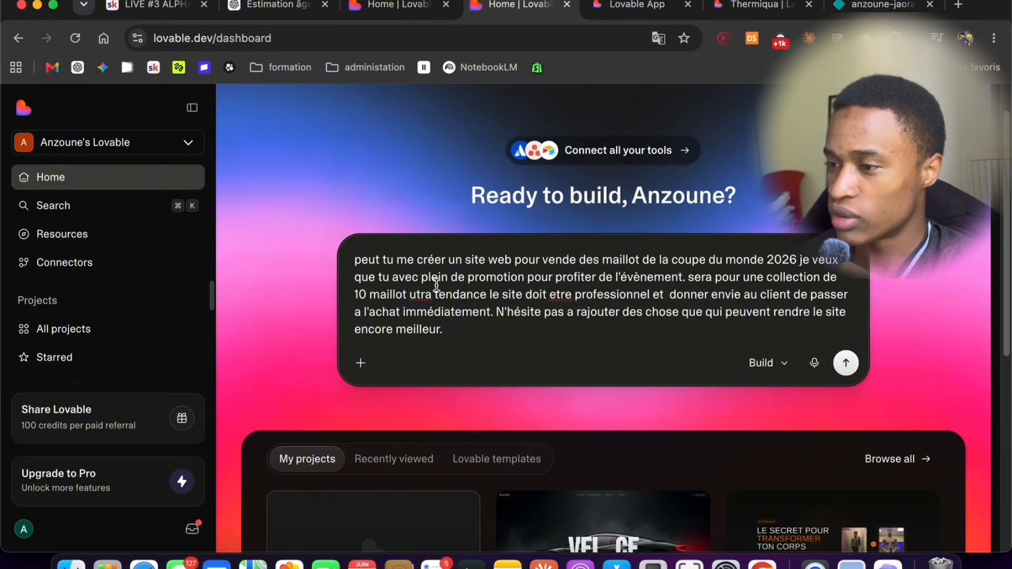
{"action": "left_click", "coordinate": [689, 278]}
{"action": "type", "text": "sa s"}
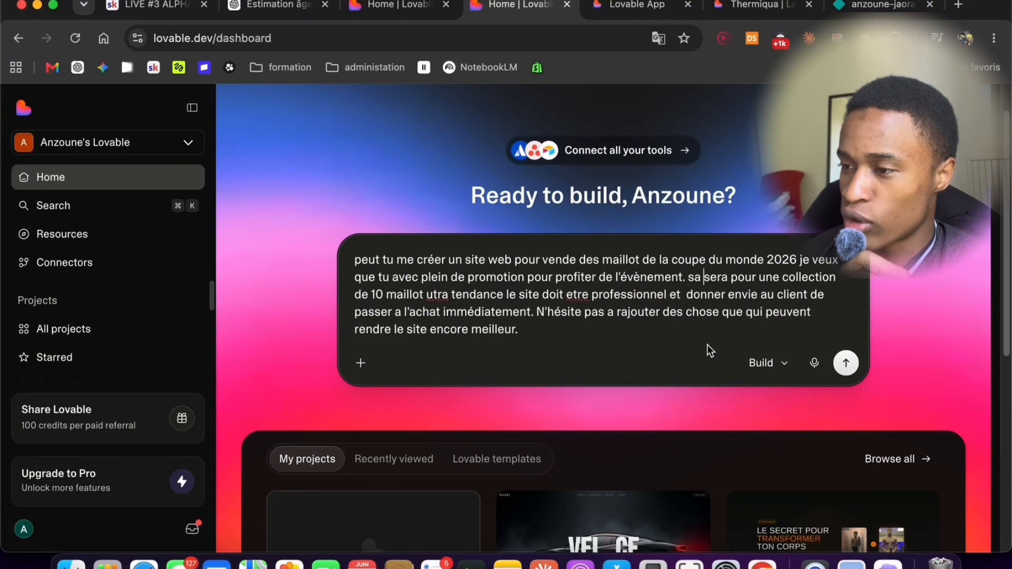
{"action": "left_click", "coordinate": [846, 363]}
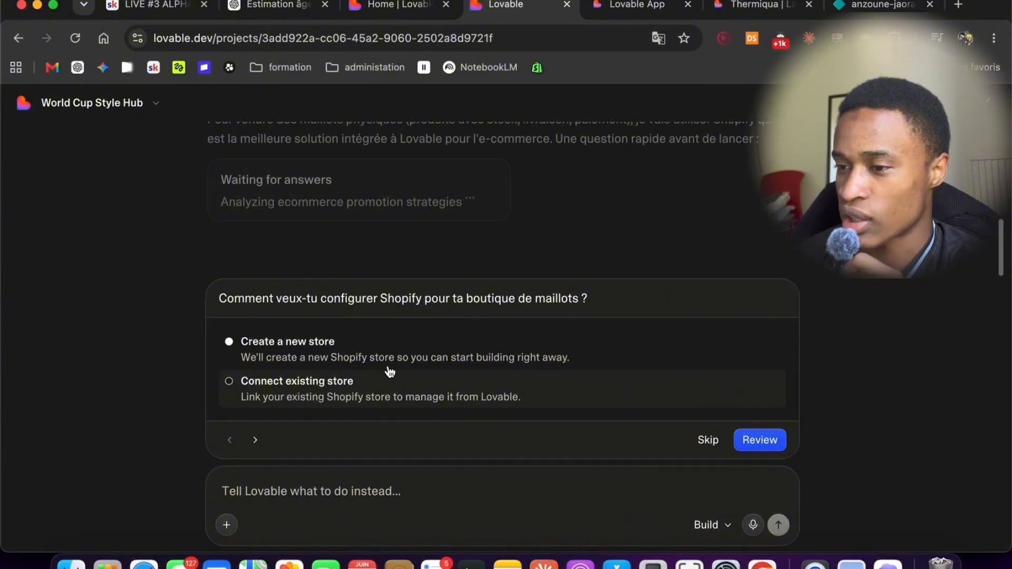
Answer the Shopify question with "Create a new store", submit it, and read through the Create Shopify Store details
{"action": "left_click", "coordinate": [361, 357]}
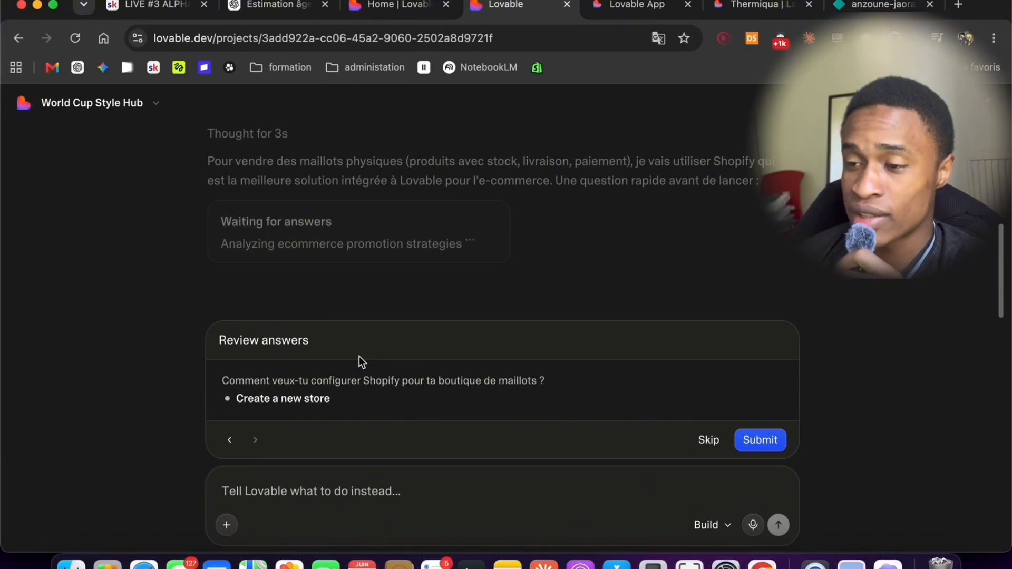
{"action": "left_click", "coordinate": [760, 440]}
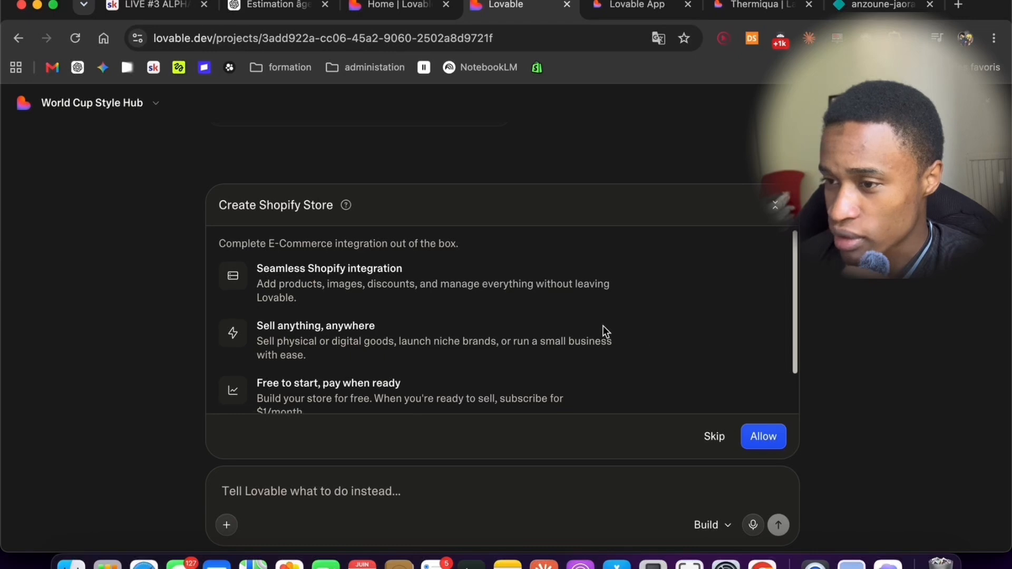
{"action": "scroll", "coordinate": [603, 326], "scroll_direction": "down", "scroll_amount": 1}
{"action": "scroll", "coordinate": [421, 305], "scroll_direction": "up", "scroll_amount": 1}
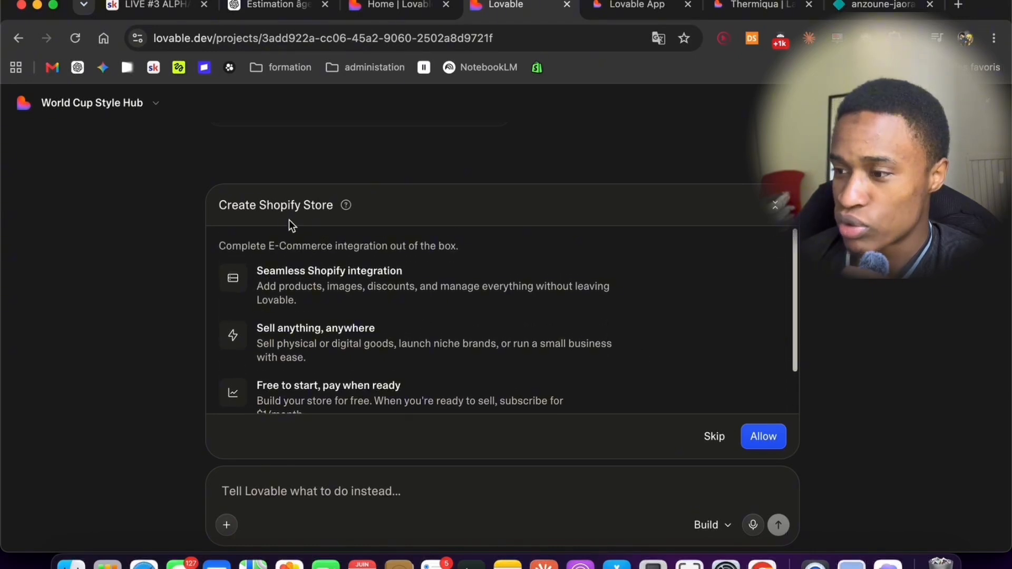
{"action": "scroll", "coordinate": [370, 326], "scroll_direction": "down", "scroll_amount": 2}
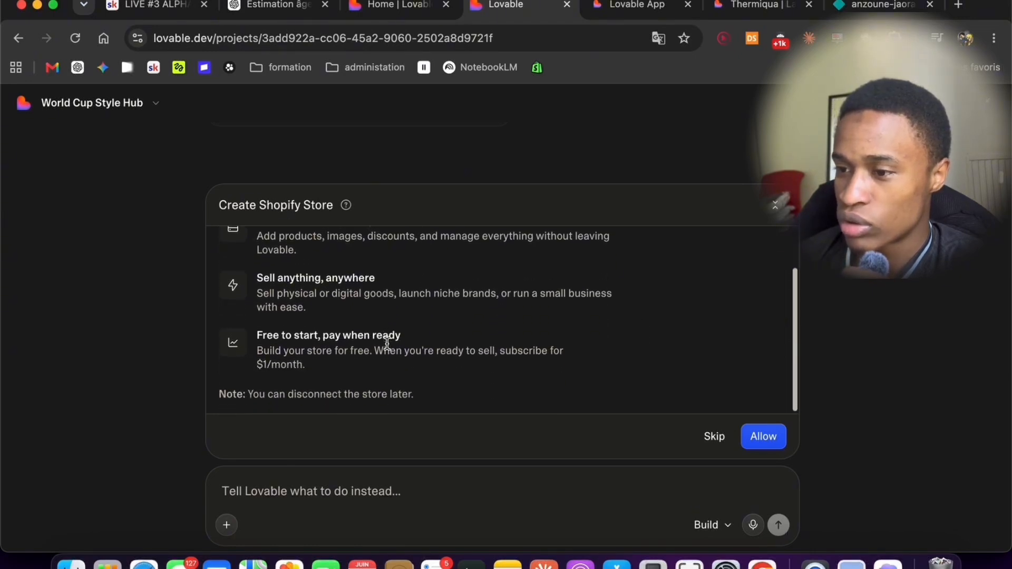
Skip the Shopify store creation and submit "Vitrine sans paiement réel" as the preferred option
{"action": "left_click", "coordinate": [713, 438]}
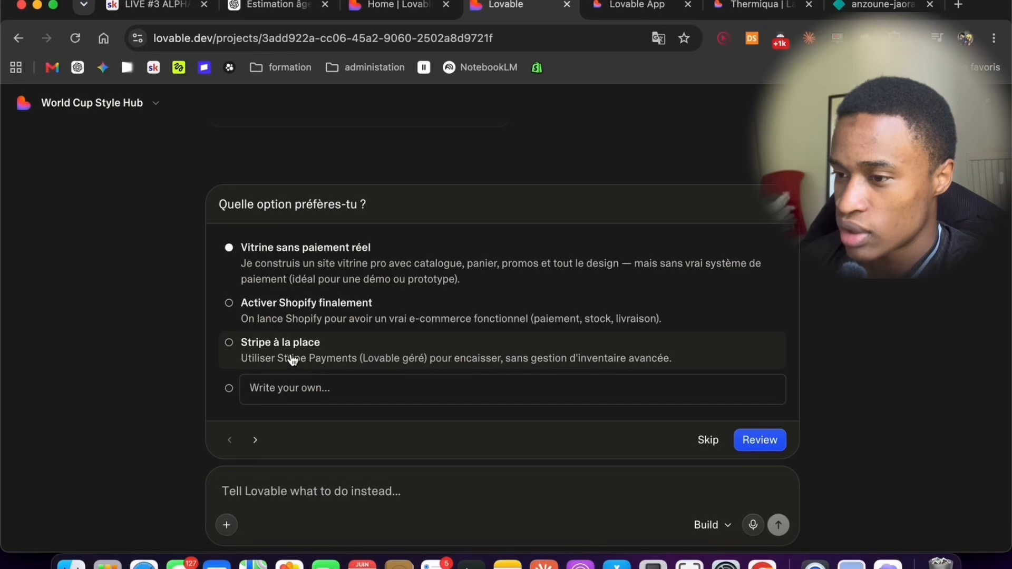
{"action": "left_click", "coordinate": [312, 264]}
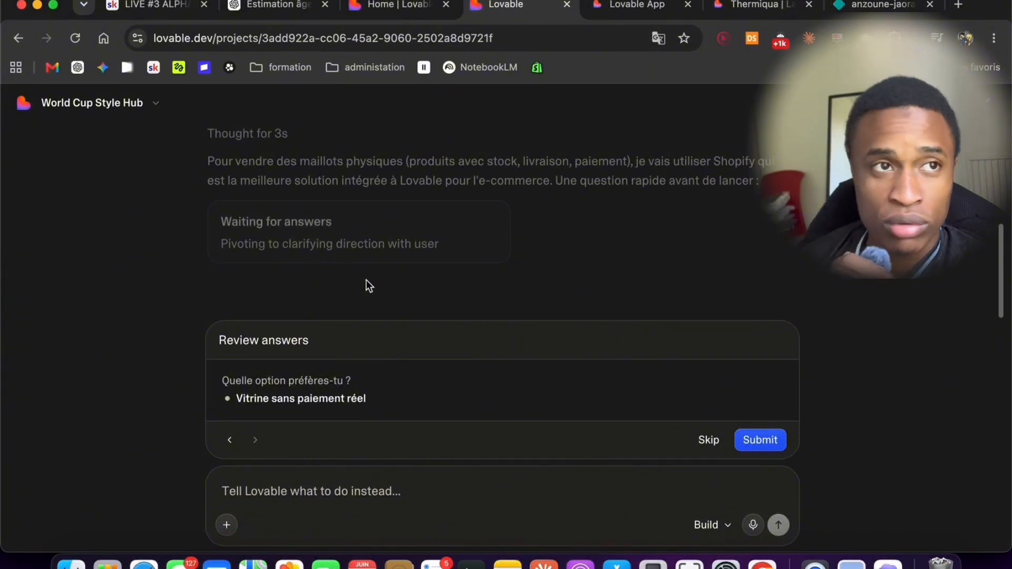
{"action": "key", "text": "Return"}
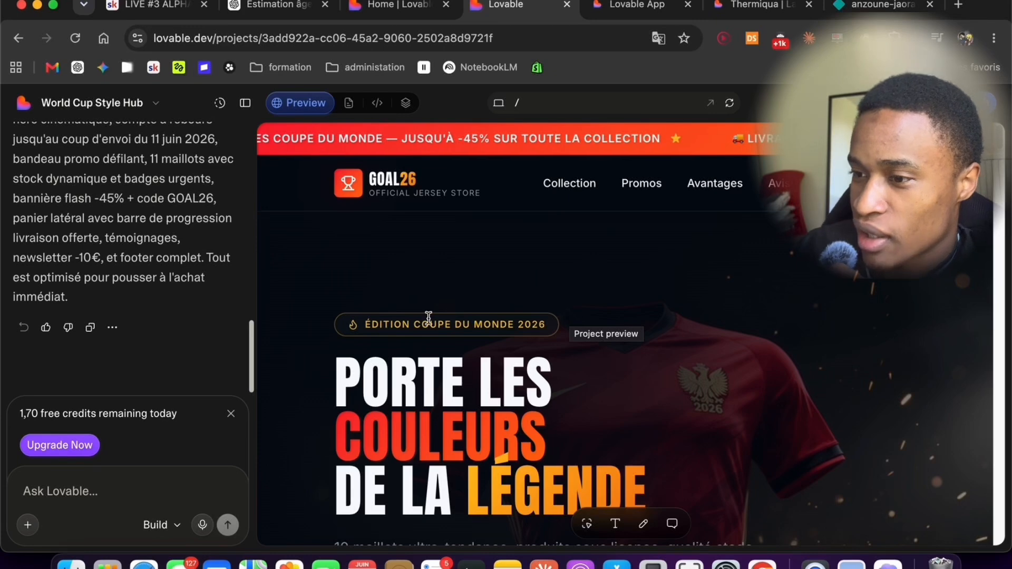
Collapse the chat area so the GOAL26 preview fills the window, and look over the hero with its promo banner and countdown
{"action": "left_click_drag", "start_coordinate": [257, 219], "coordinate": [290, 246]}
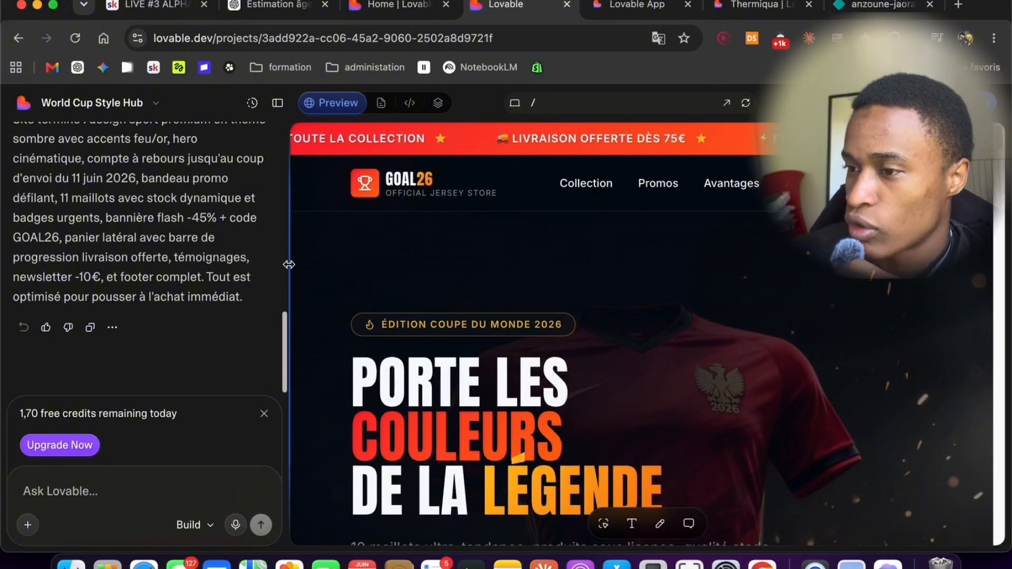
{"action": "left_click_drag", "start_coordinate": [166, 268], "coordinate": [3, 293]}
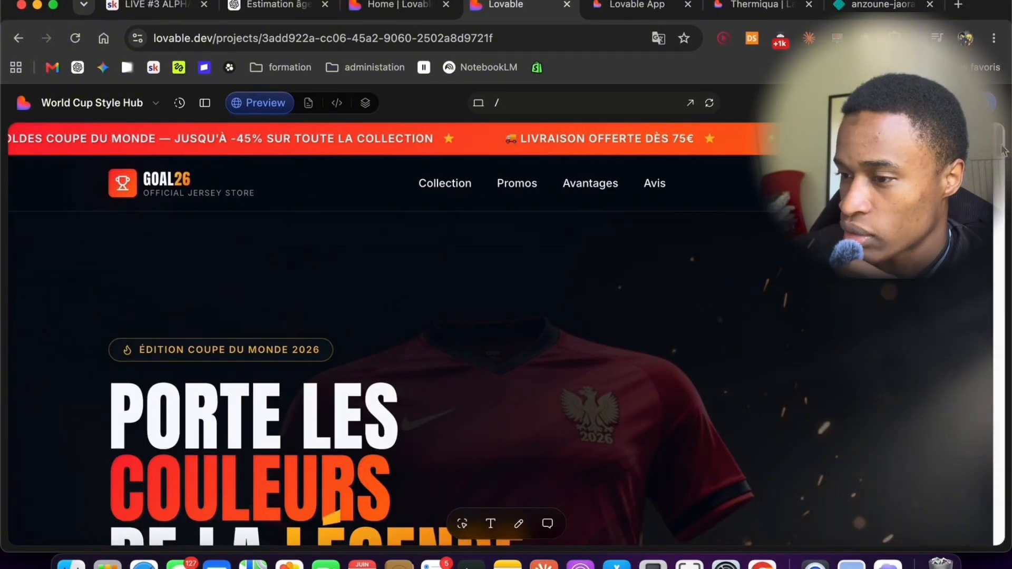
{"action": "scroll", "coordinate": [1002, 163], "scroll_direction": "down", "scroll_amount": 2}
{"action": "scroll", "coordinate": [1002, 164], "scroll_direction": "down", "scroll_amount": 5}
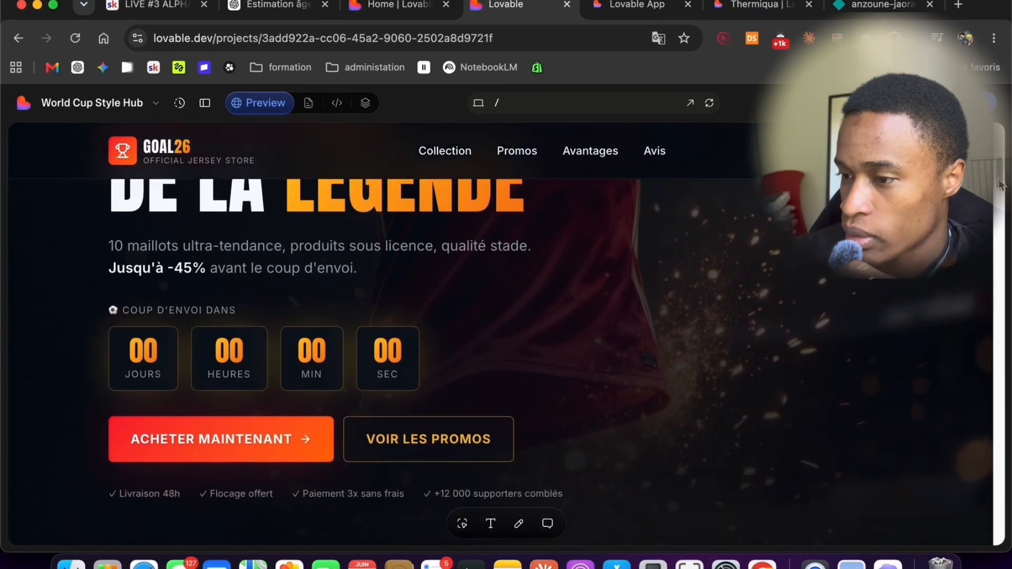
{"action": "scroll", "coordinate": [1000, 185], "scroll_direction": "up", "scroll_amount": 7}
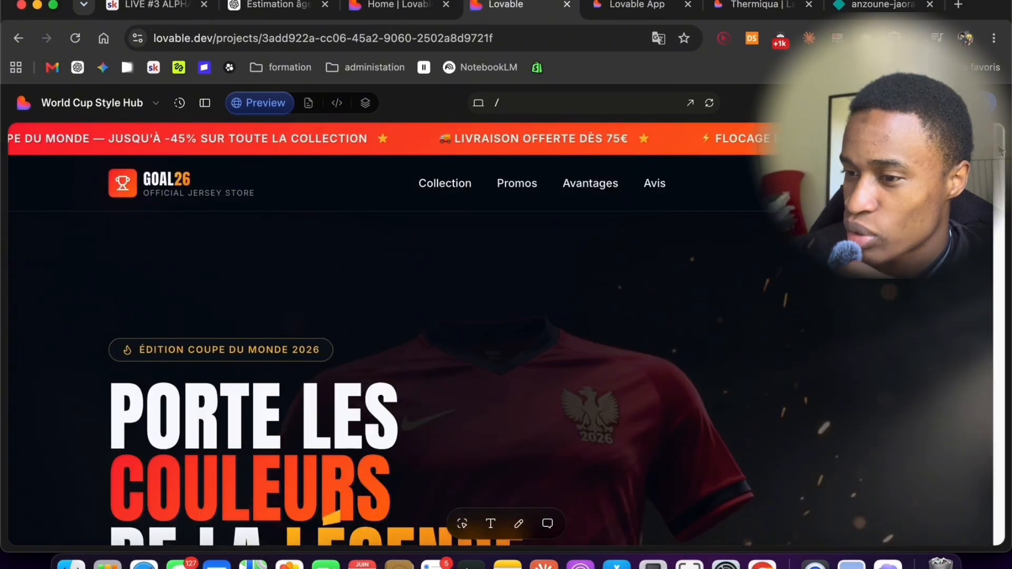
{"action": "scroll", "coordinate": [260, 311], "scroll_direction": "down", "scroll_amount": 1}
{"action": "scroll", "coordinate": [271, 282], "scroll_direction": "up", "scroll_amount": 4}
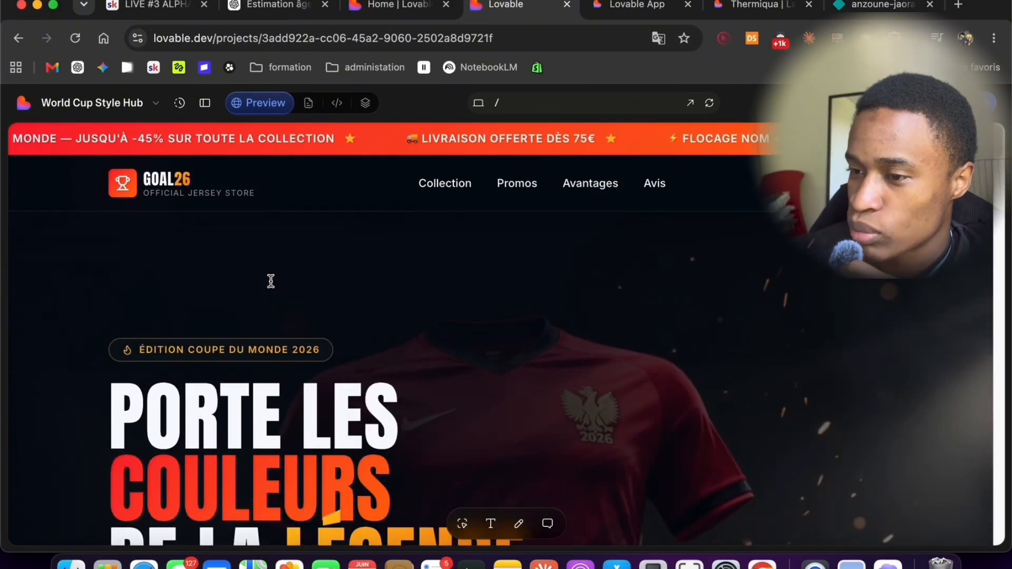
{"action": "scroll", "coordinate": [275, 289], "scroll_direction": "down", "scroll_amount": 3}
{"action": "scroll", "coordinate": [276, 290], "scroll_direction": "down", "scroll_amount": 2}
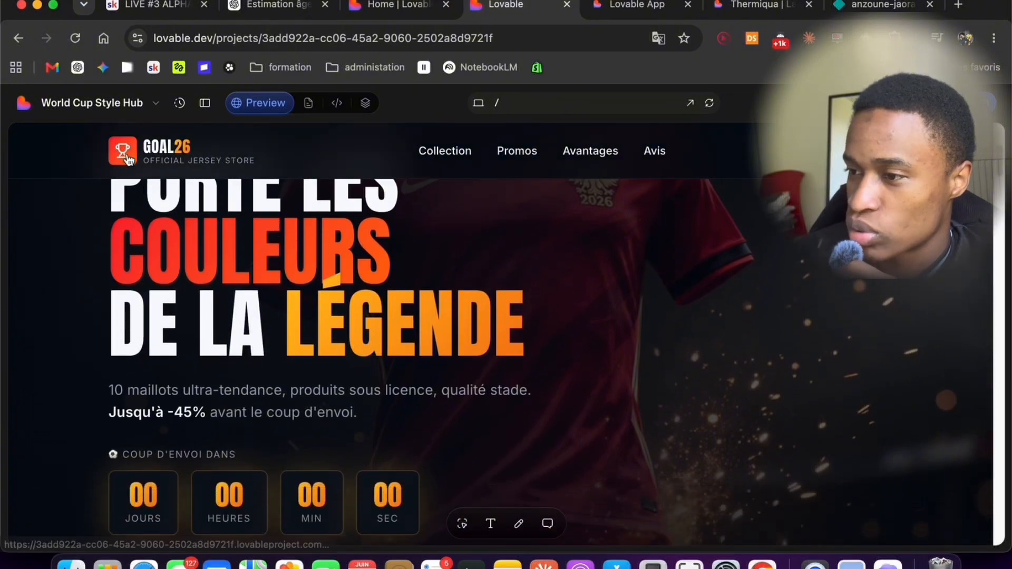
Review the shop page from the flash sale through the advantages to the newsletter offer, and return to the hero
{"action": "left_click_drag", "start_coordinate": [1003, 167], "coordinate": [1008, 253]}
{"action": "left_click_drag", "start_coordinate": [1009, 267], "coordinate": [995, 230]}
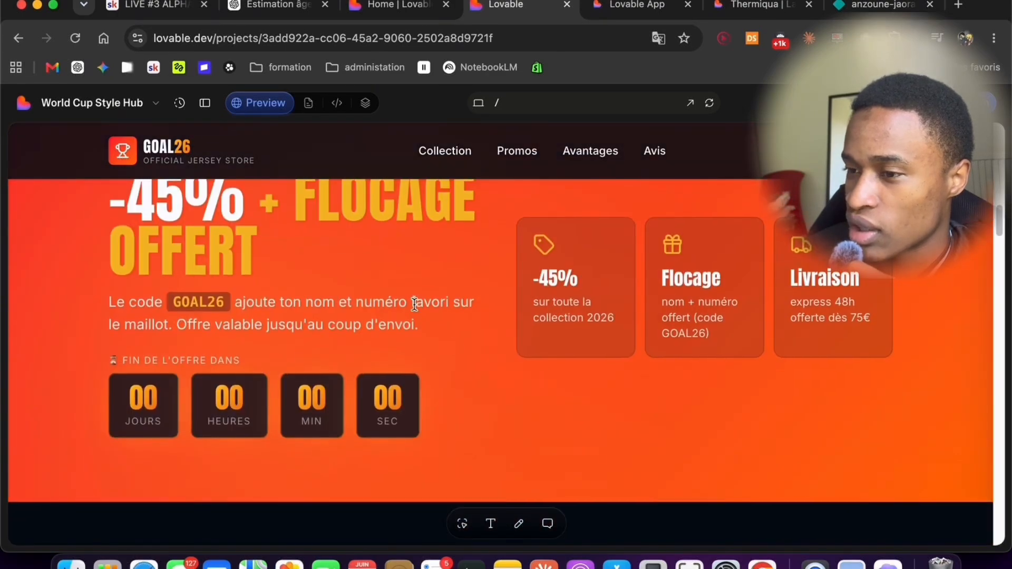
{"action": "scroll", "coordinate": [415, 304], "scroll_direction": "up", "scroll_amount": 2}
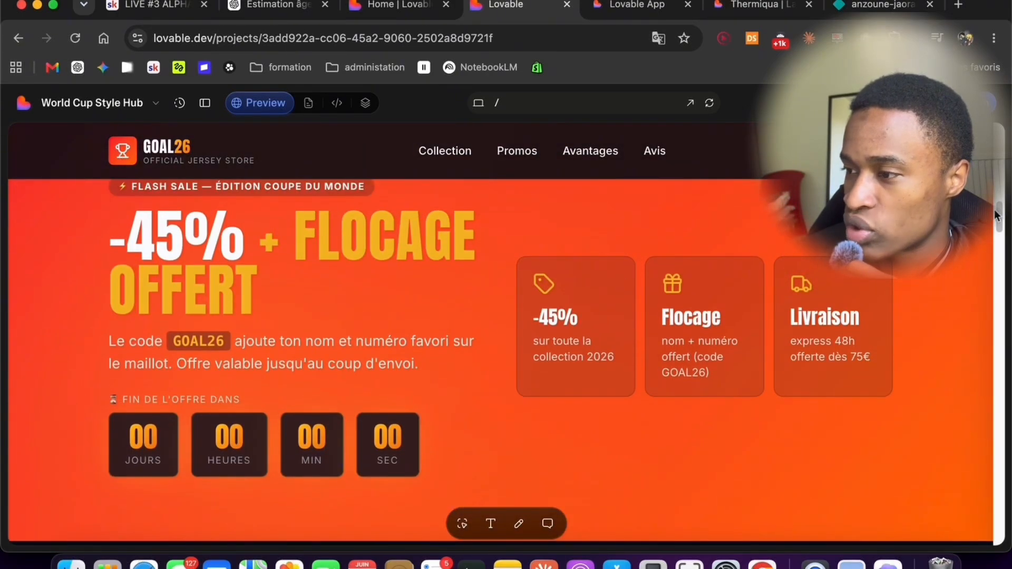
{"action": "left_click_drag", "start_coordinate": [997, 215], "coordinate": [1009, 442]}
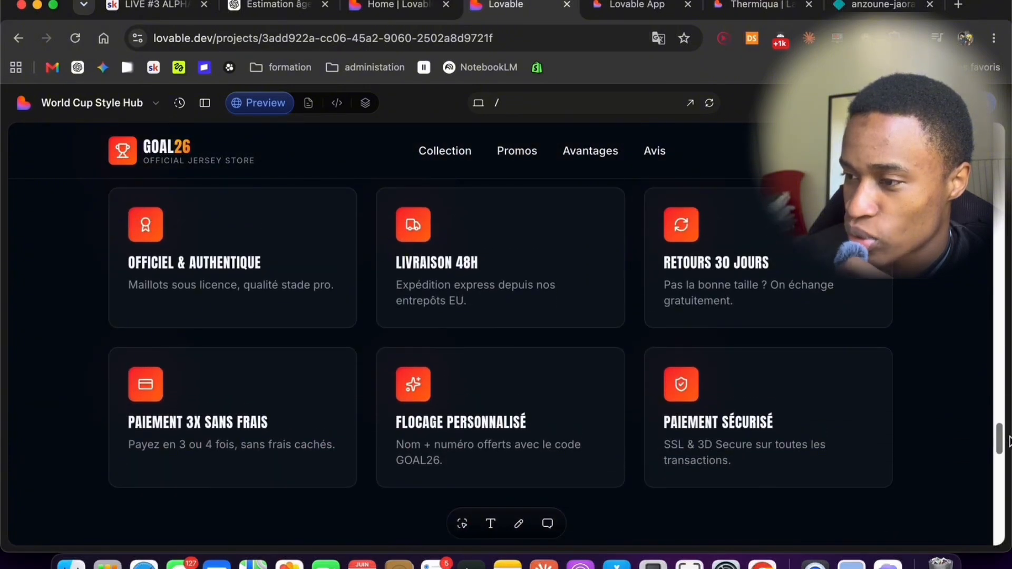
{"action": "left_click_drag", "start_coordinate": [1010, 441], "coordinate": [1010, 510]}
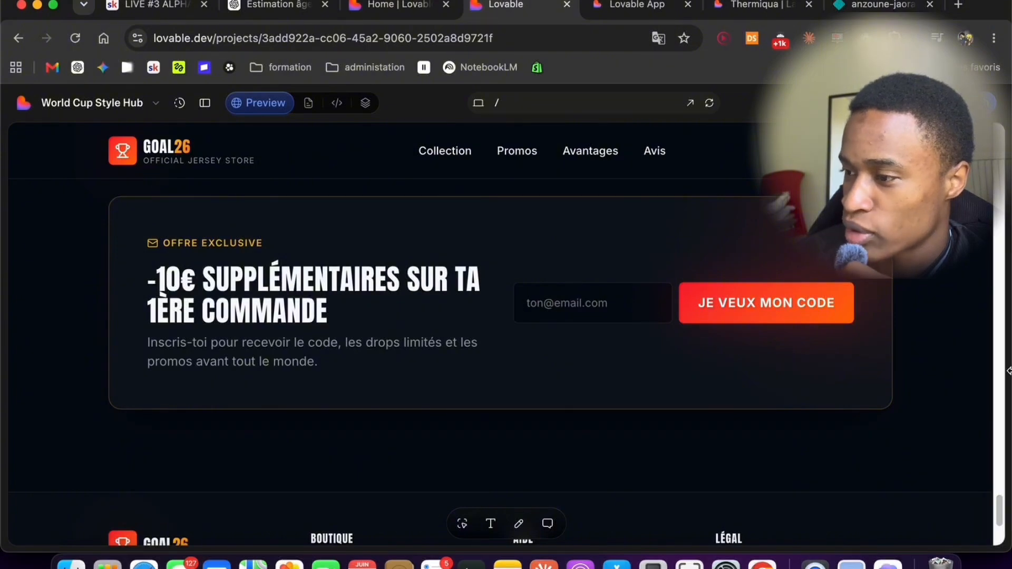
{"action": "left_click_drag", "start_coordinate": [997, 514], "coordinate": [1007, 128]}
{"action": "right_click", "coordinate": [1007, 208]}
{"action": "left_click", "coordinate": [1000, 196]}
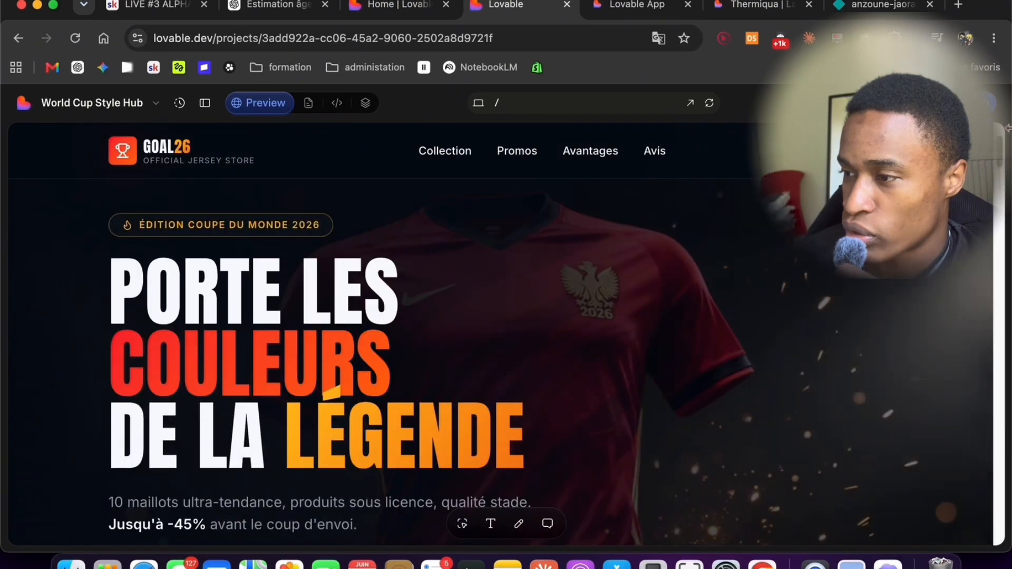
{"action": "scroll", "coordinate": [575, 173], "scroll_direction": "up", "scroll_amount": 3}
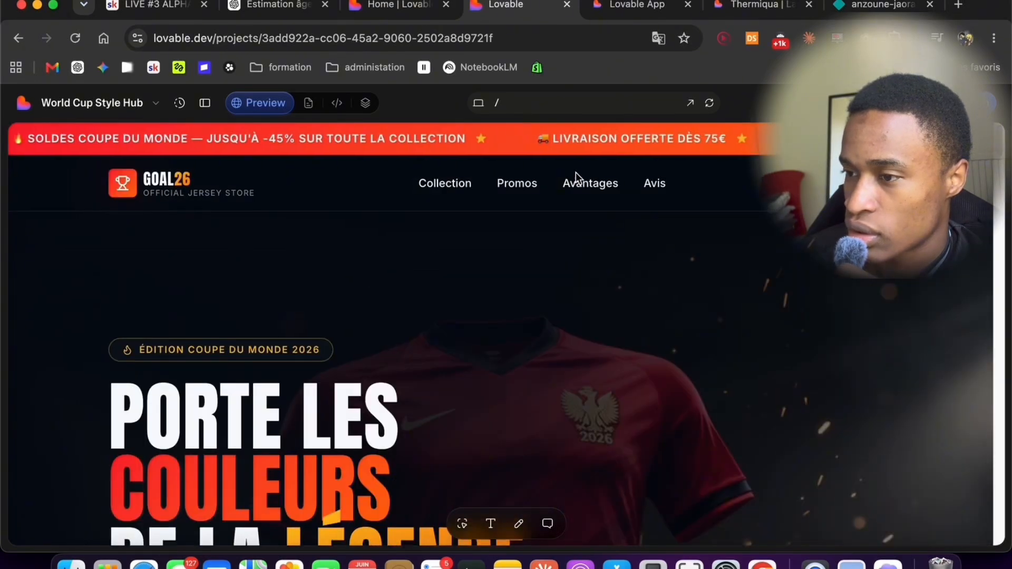
Try the shop's Collection, Promos, Avantages and Avis links, look through the lower sections, and return to the page start
{"action": "left_click", "coordinate": [456, 188]}
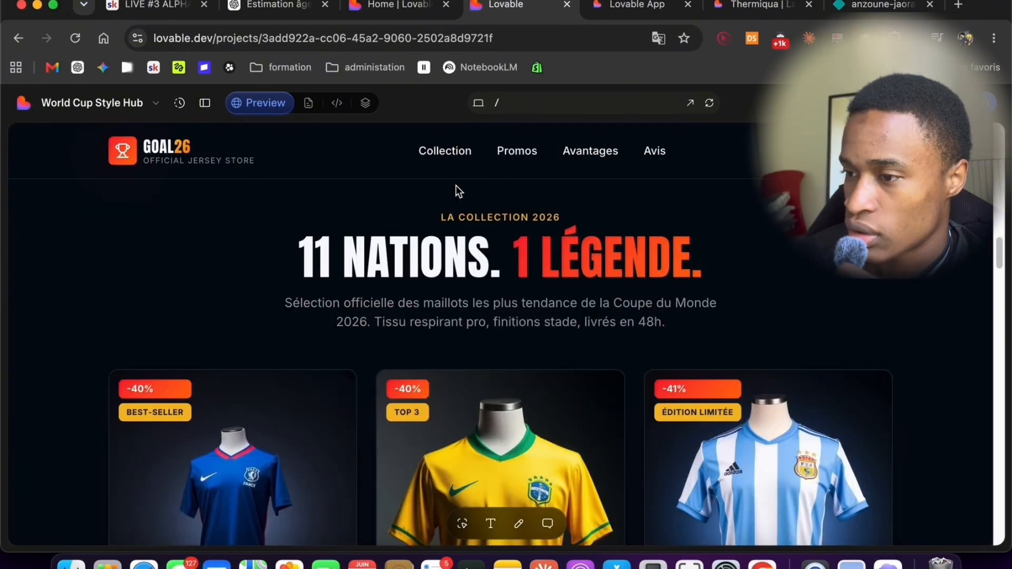
{"action": "left_click", "coordinate": [518, 152]}
{"action": "left_click", "coordinate": [592, 154]}
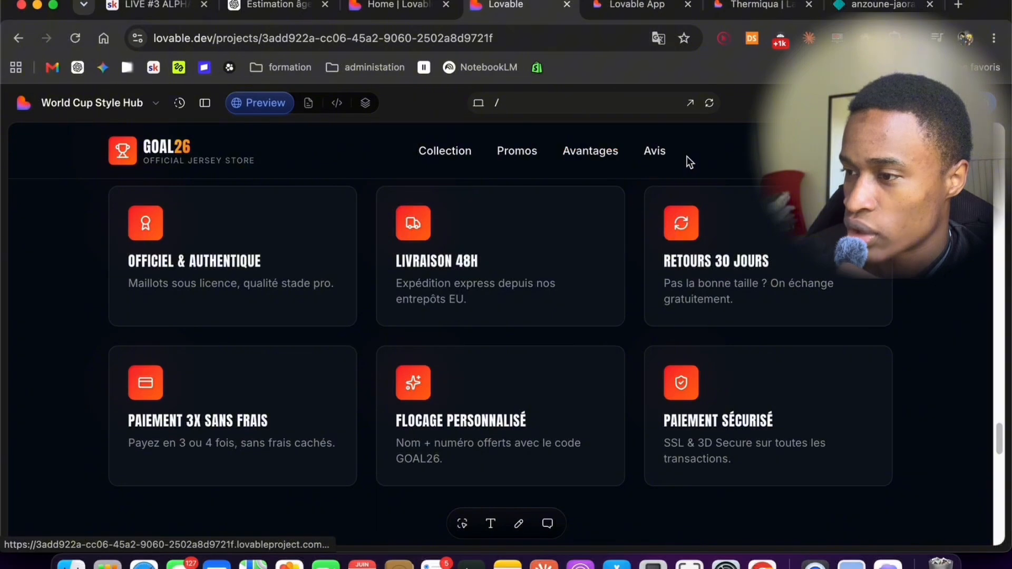
{"action": "left_click", "coordinate": [659, 155]}
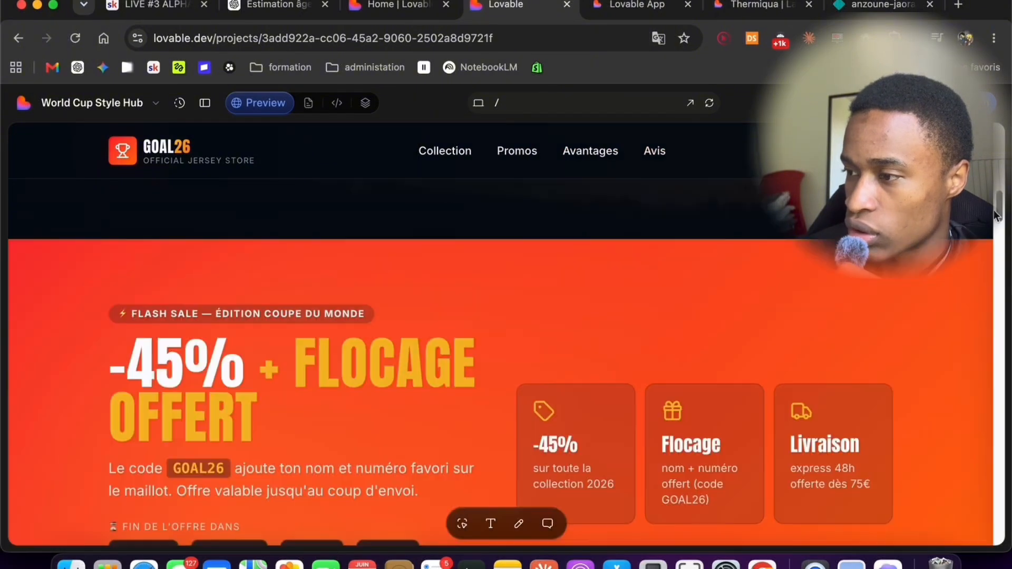
{"action": "left_click_drag", "start_coordinate": [1002, 216], "coordinate": [982, 440]}
{"action": "scroll", "coordinate": [982, 439], "scroll_direction": "down", "scroll_amount": 15}
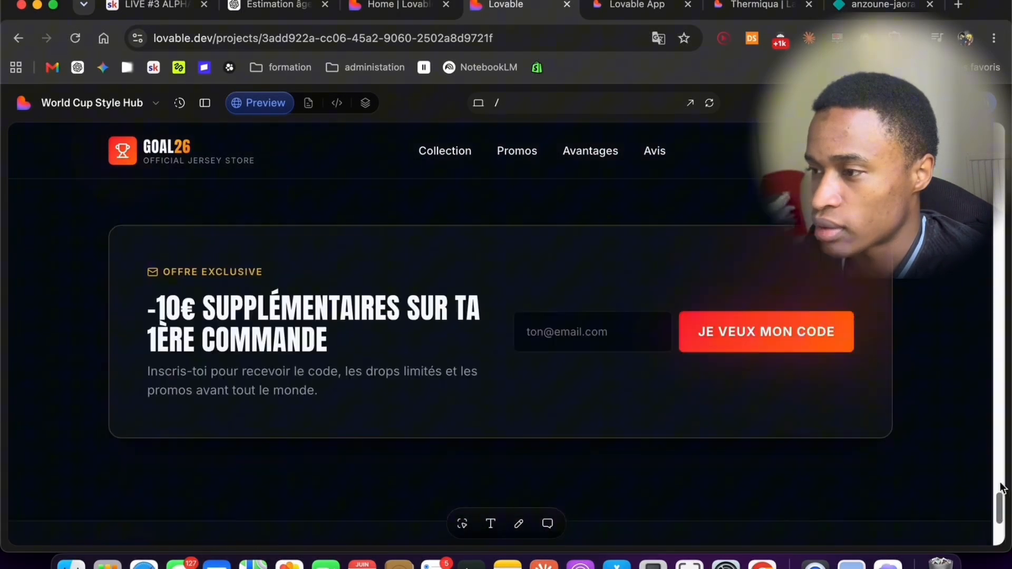
{"action": "left_click_drag", "start_coordinate": [1001, 487], "coordinate": [999, 132]}
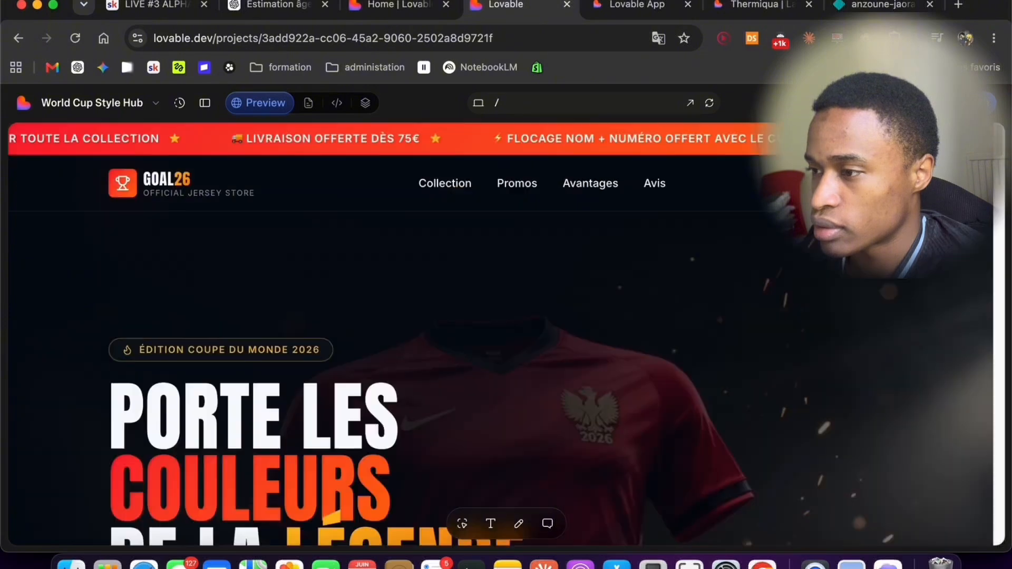
View the shop's cart, close it, and look over the hero's countdown and purchase options
{"action": "left_click", "coordinate": [867, 183]}
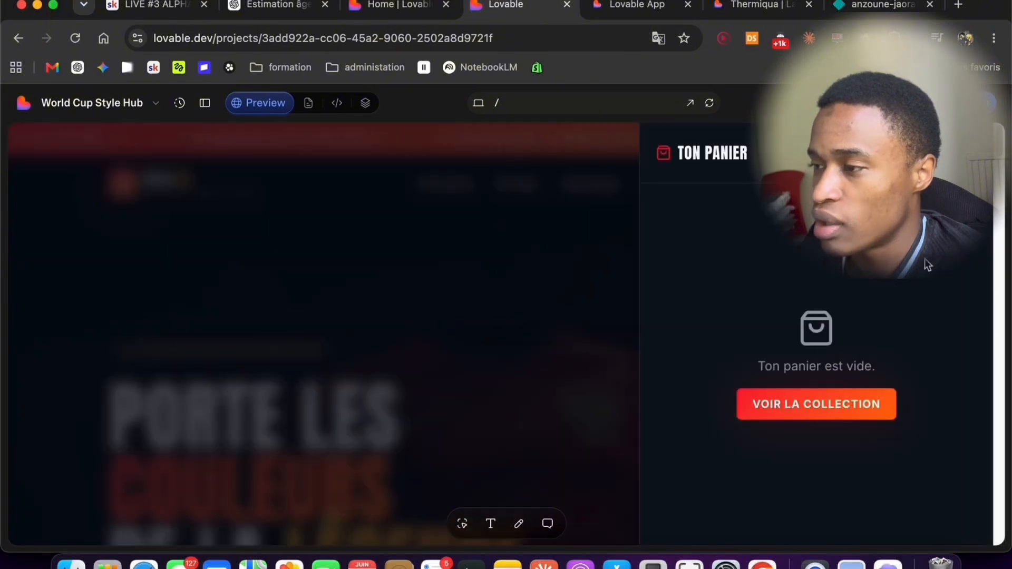
{"action": "left_click", "coordinate": [970, 153]}
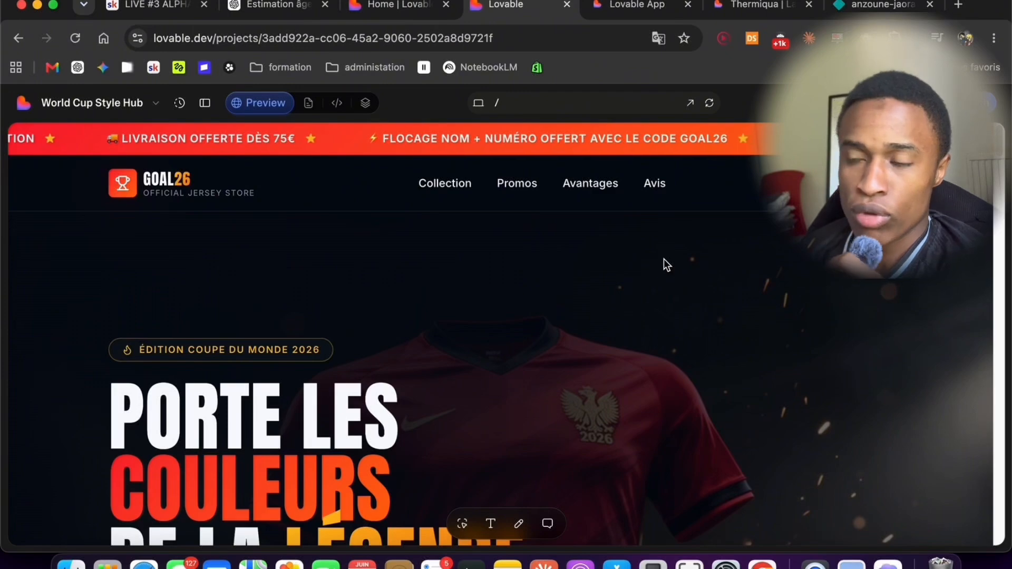
{"action": "scroll", "coordinate": [630, 263], "scroll_direction": "down", "scroll_amount": 3}
{"action": "scroll", "coordinate": [636, 310], "scroll_direction": "down", "scroll_amount": 6}
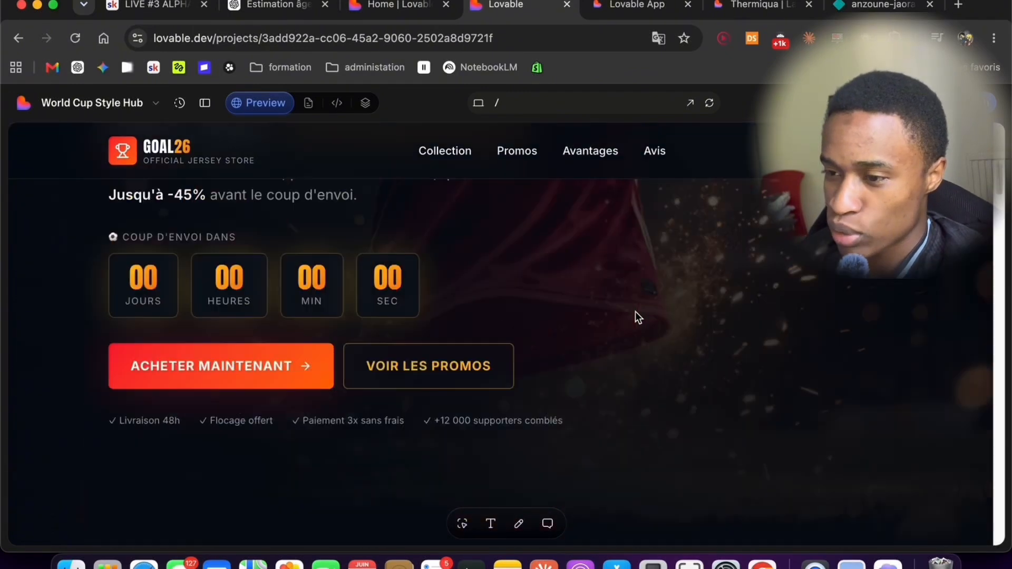
{"action": "scroll", "coordinate": [636, 312], "scroll_direction": "up", "scroll_amount": 5}
{"action": "scroll", "coordinate": [636, 312], "scroll_direction": "down", "scroll_amount": 3}
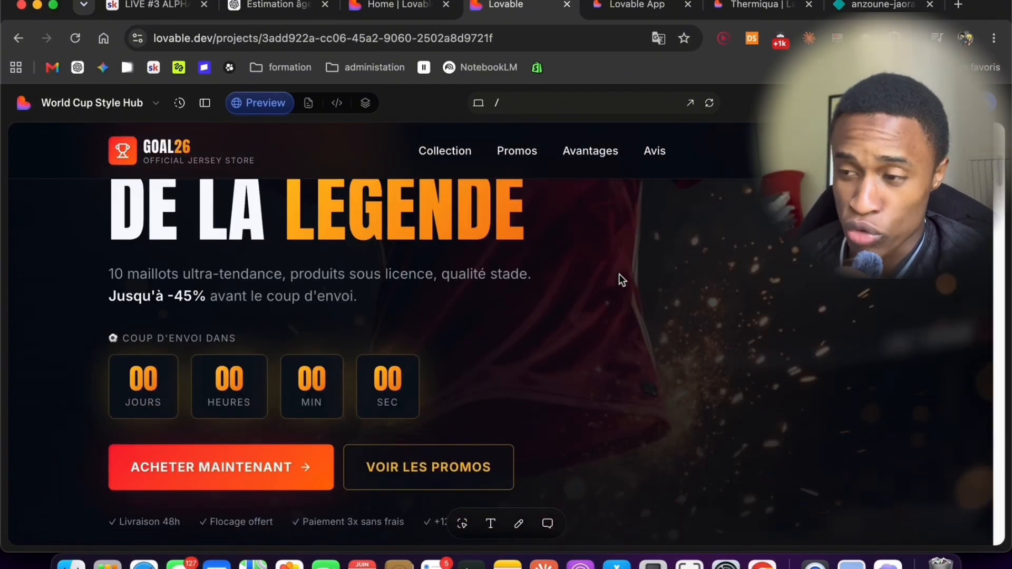